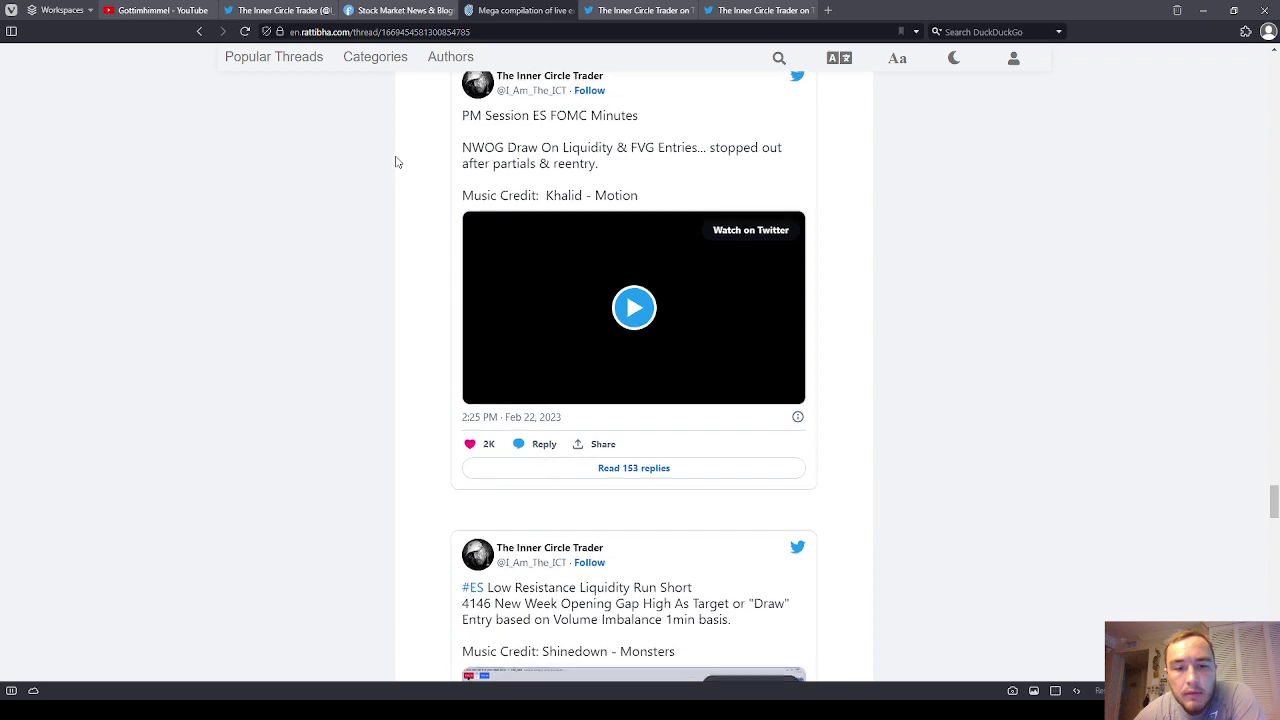
- Look through the open Inner Circle Trader tweets and bring up the one from Feb 24, 2023
scroll(395, 162, up, 2)
click(150, 10)
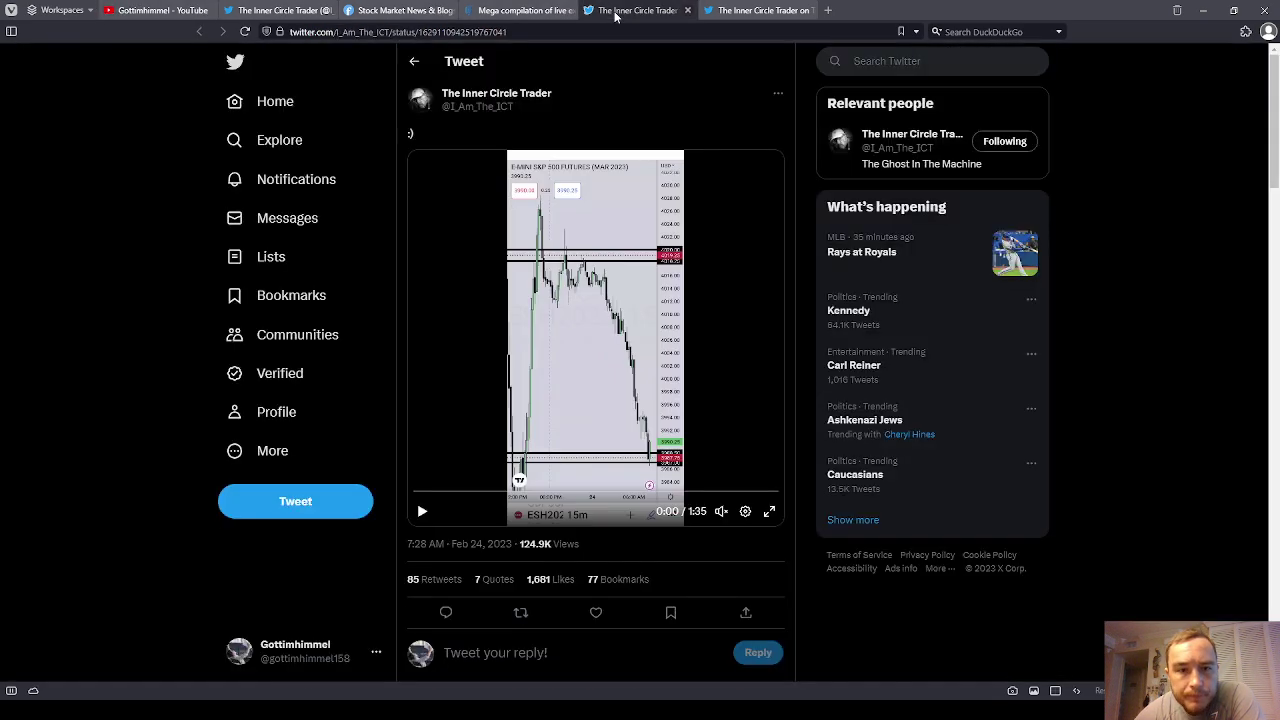
click(615, 12)
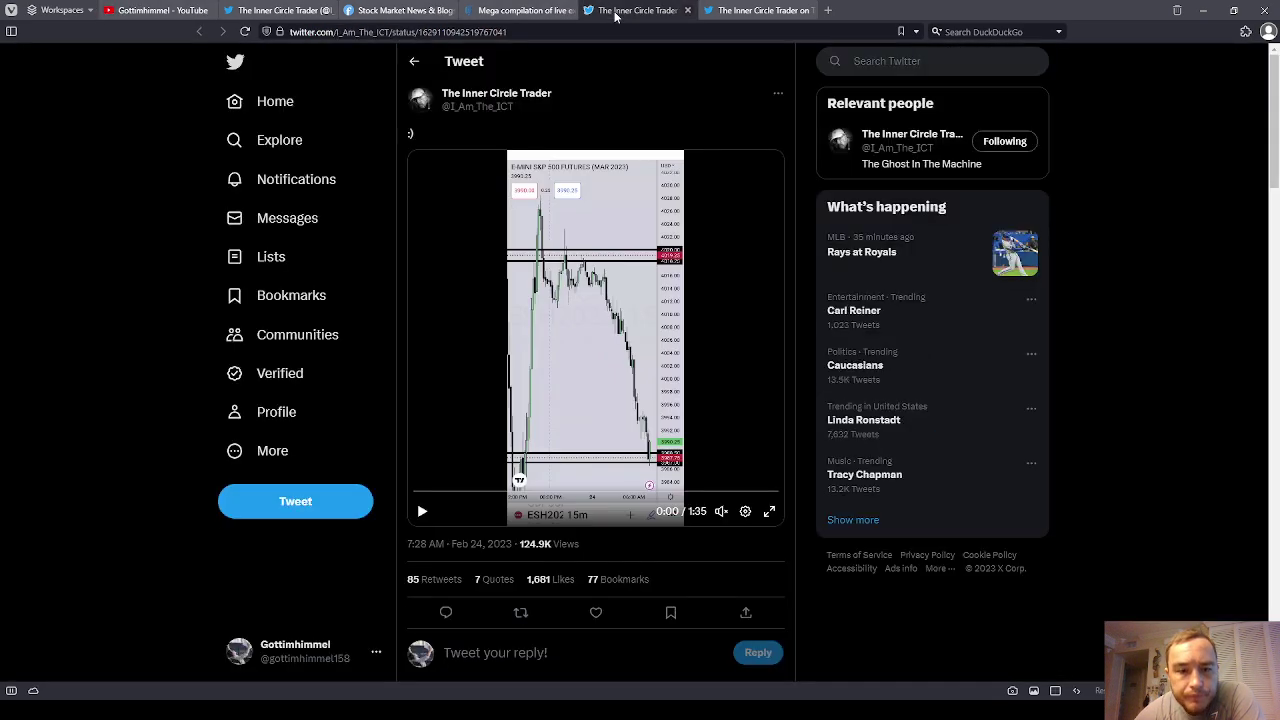
click(752, 12)
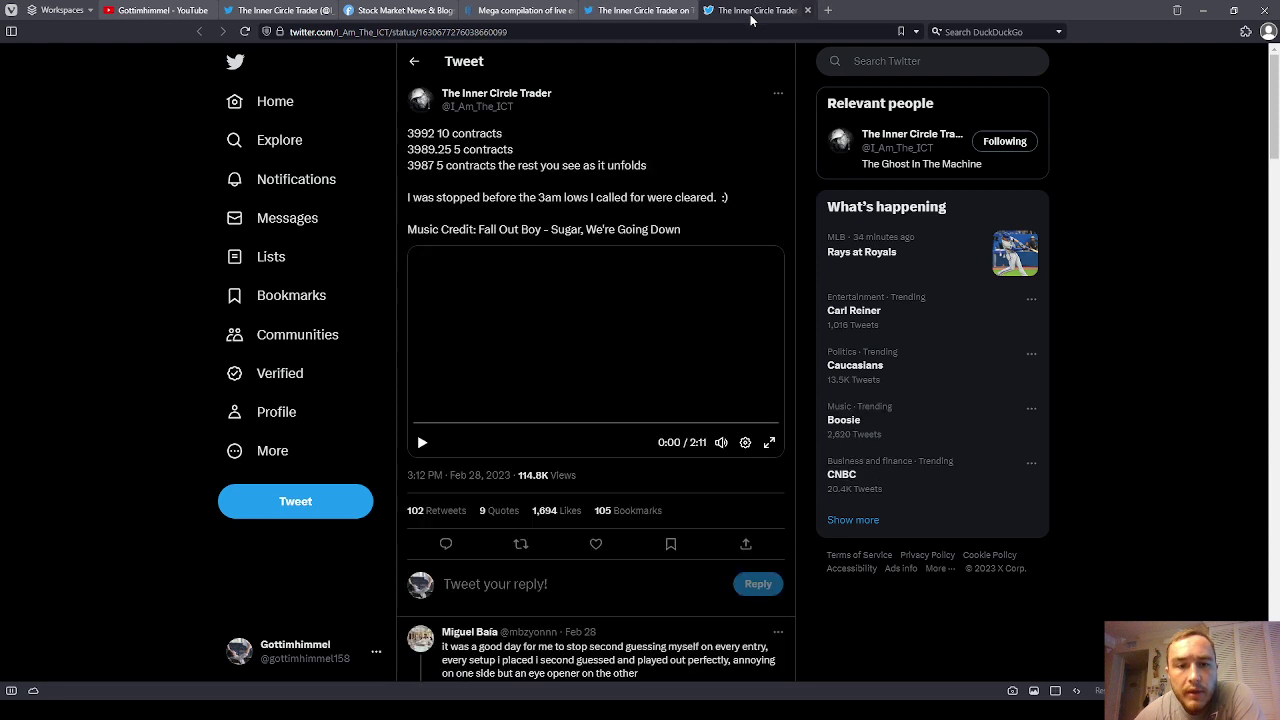
click(636, 12)
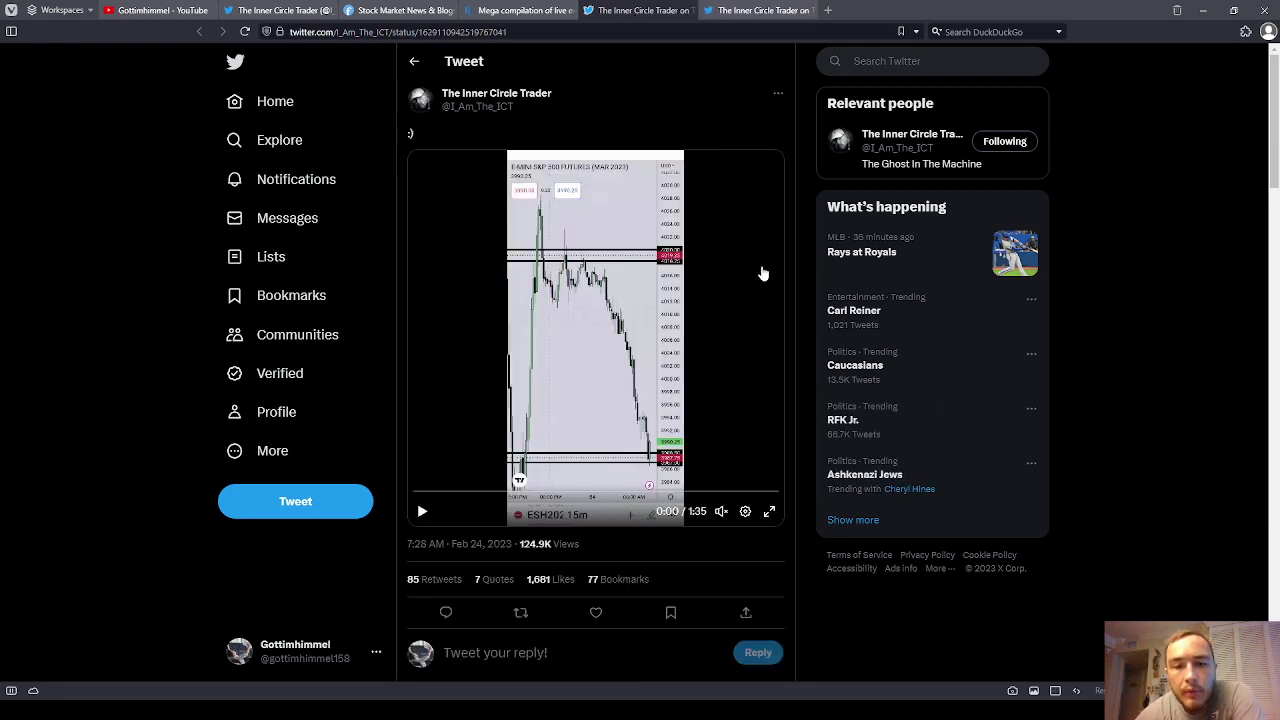
- Watch the Feb 24 tweet's S&P 500 futures video in full screen, then leave full screen and pause it near its end
click(767, 512)
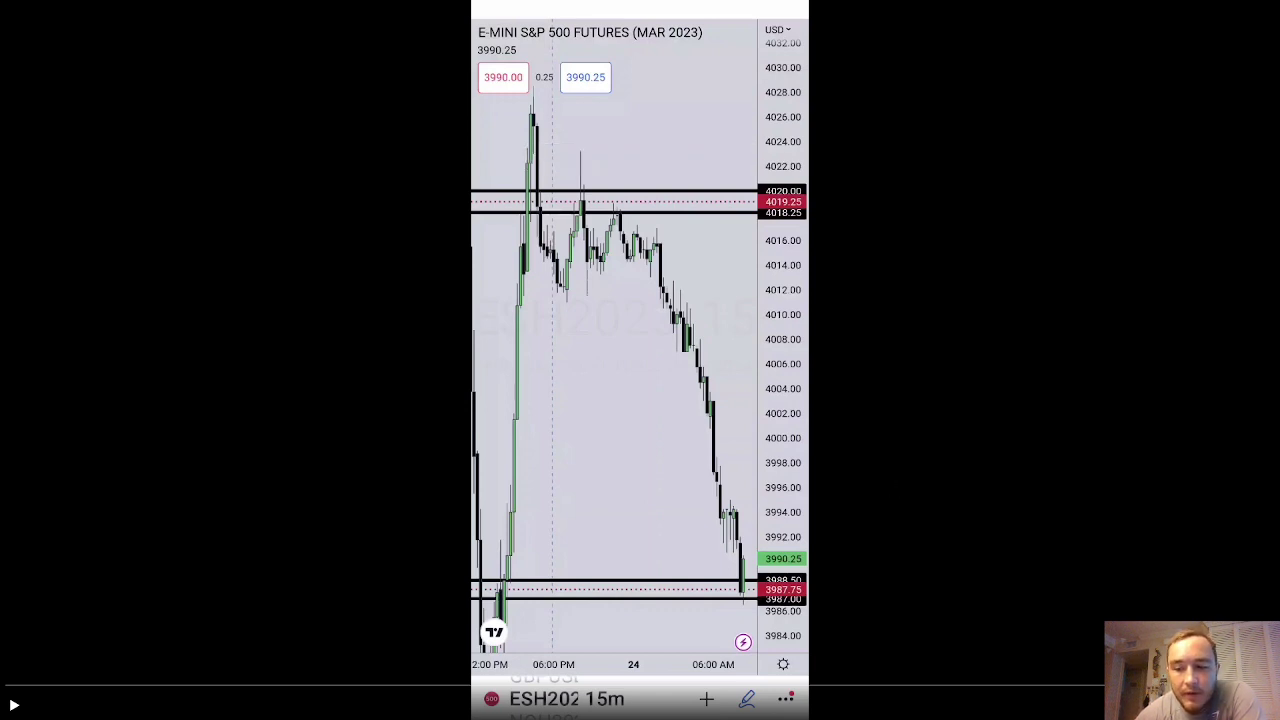
key(Escape)
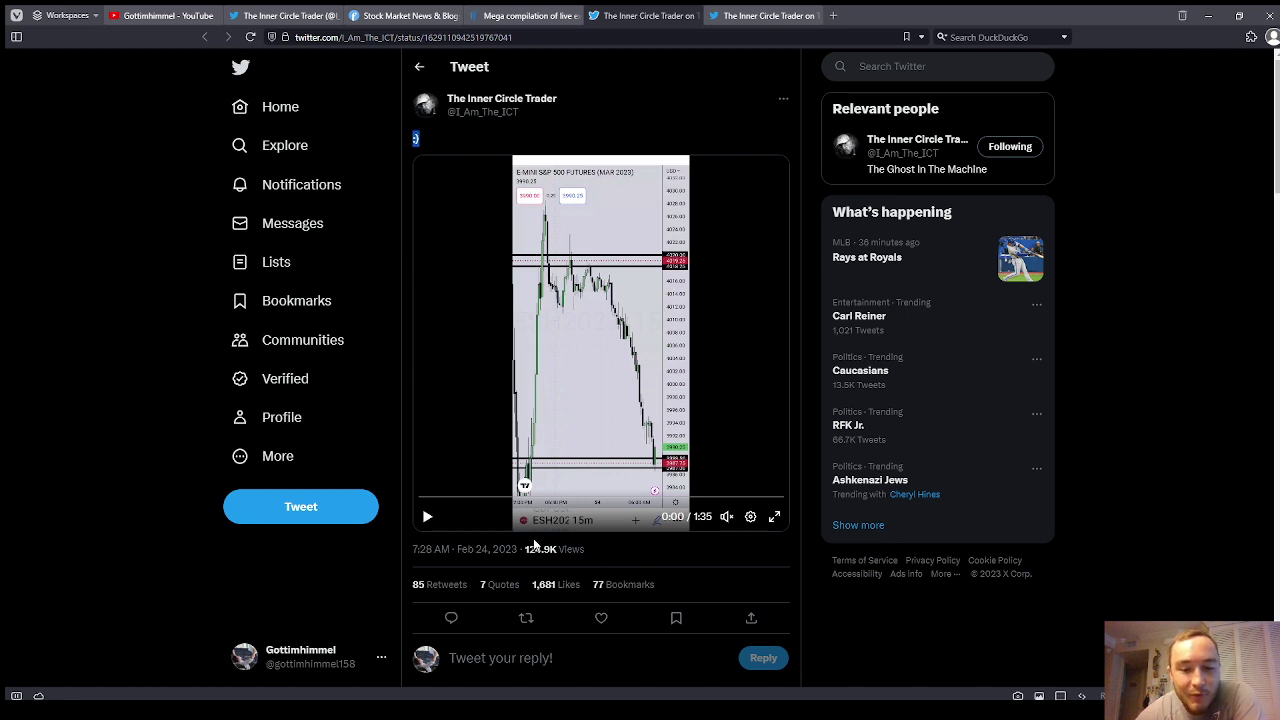
click(774, 517)
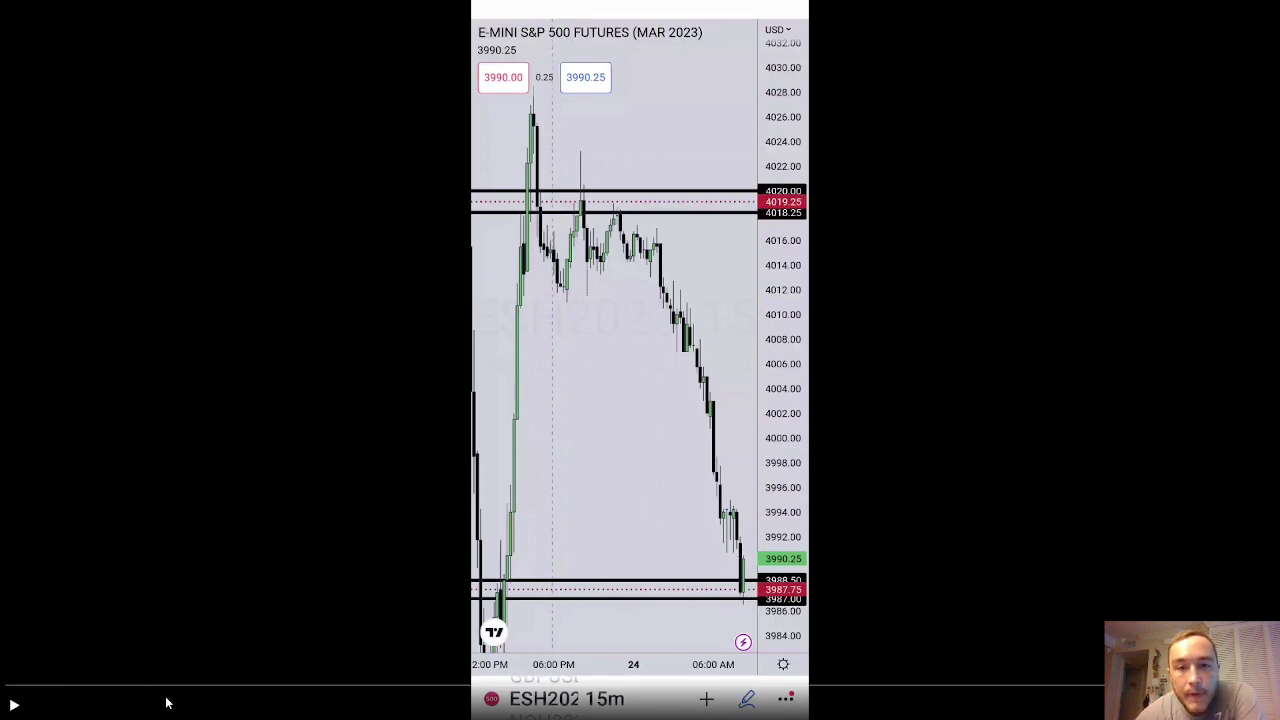
click(14, 705)
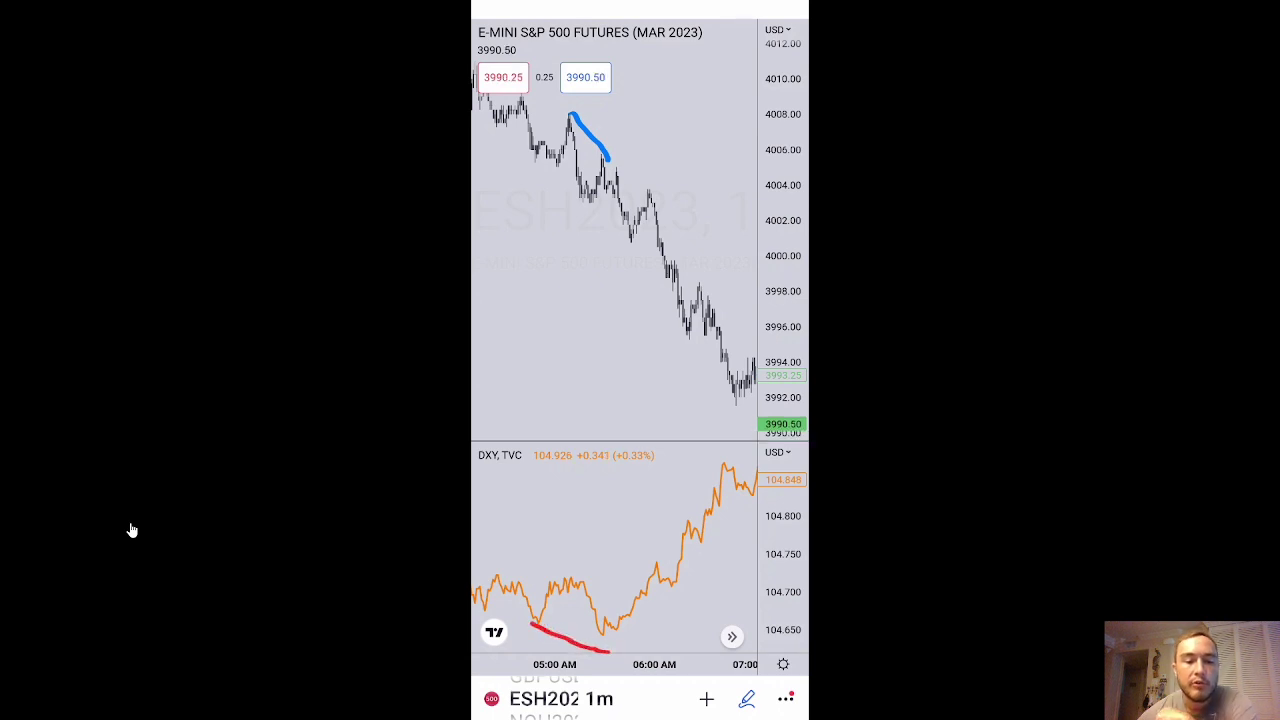
mouse_move(258, 517)
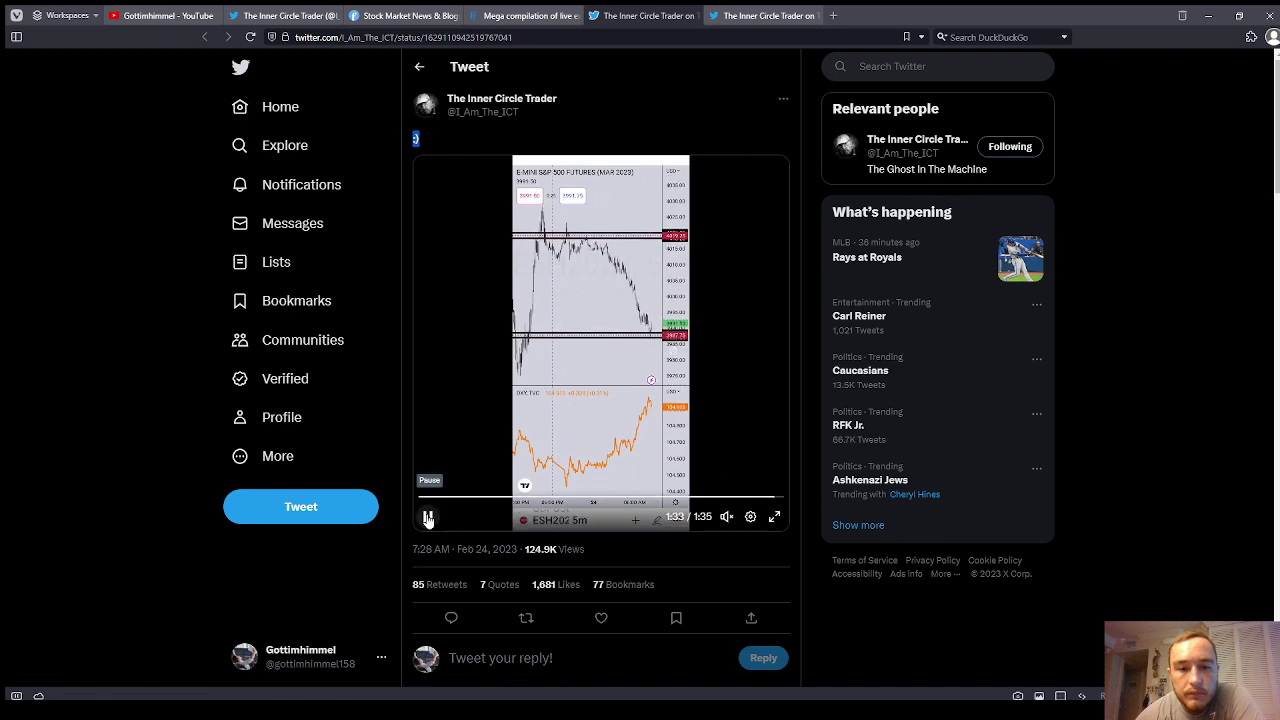
click(427, 518)
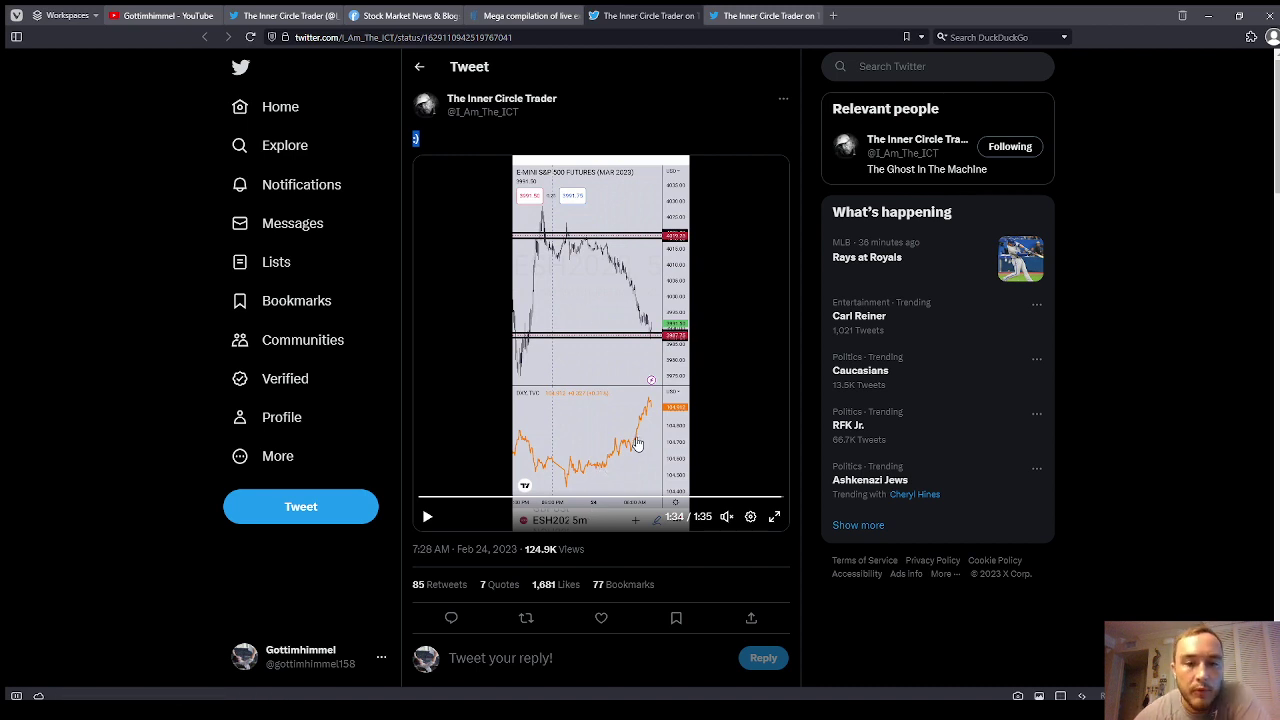
- Switch to the Feb 28, 2023 tweet and read its contract entries and stop-out note, highlighting the text line by line
click(765, 16)
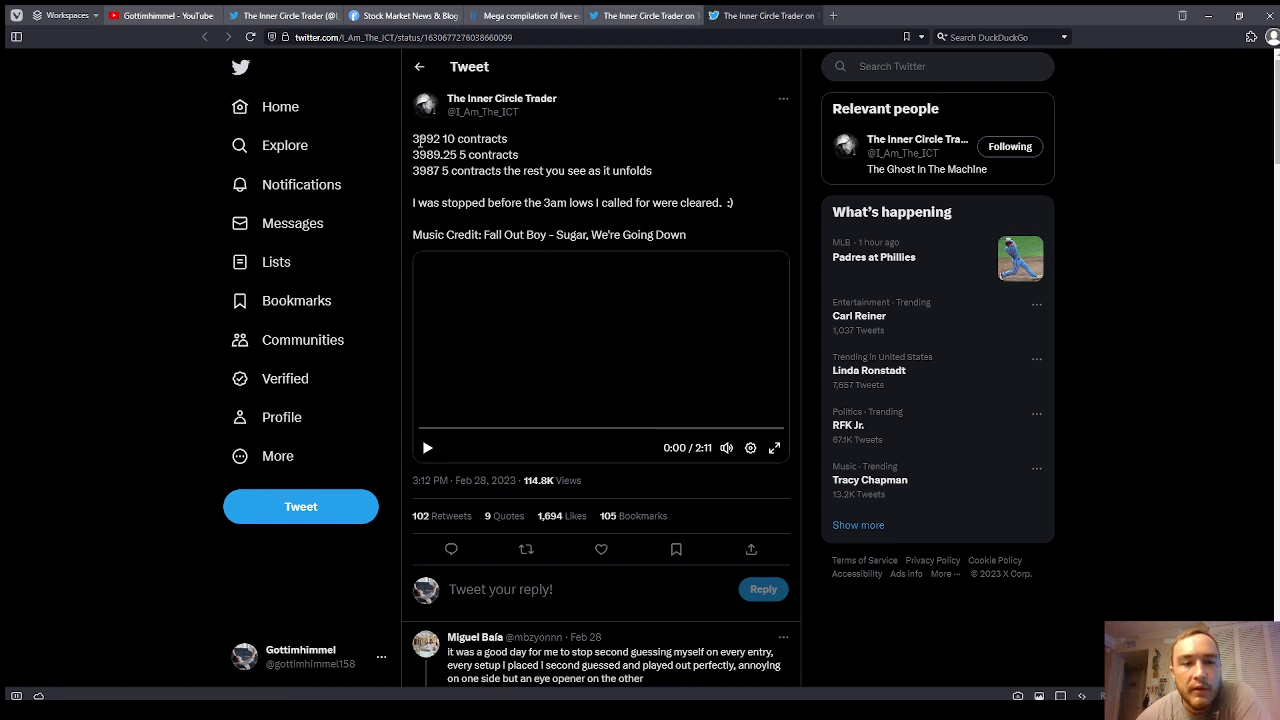
drag(414, 136, 516, 145)
click(462, 156)
drag(415, 156, 520, 157)
click(527, 162)
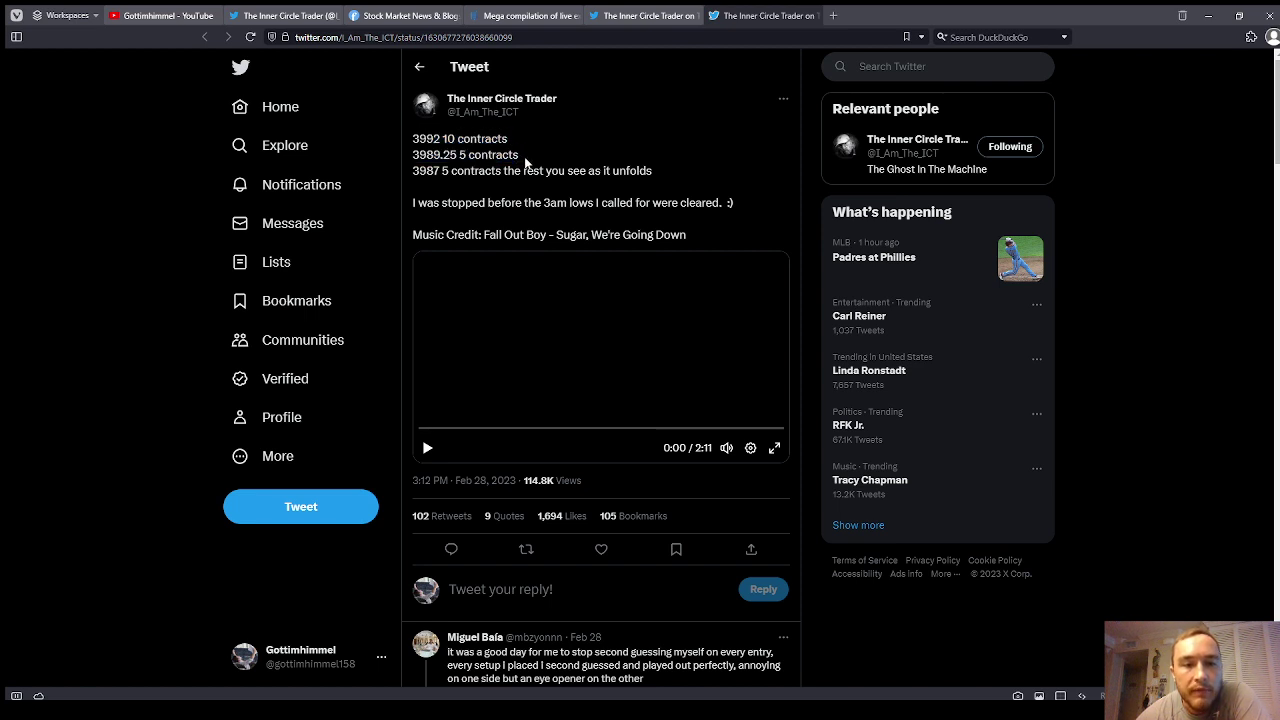
drag(413, 172, 662, 176)
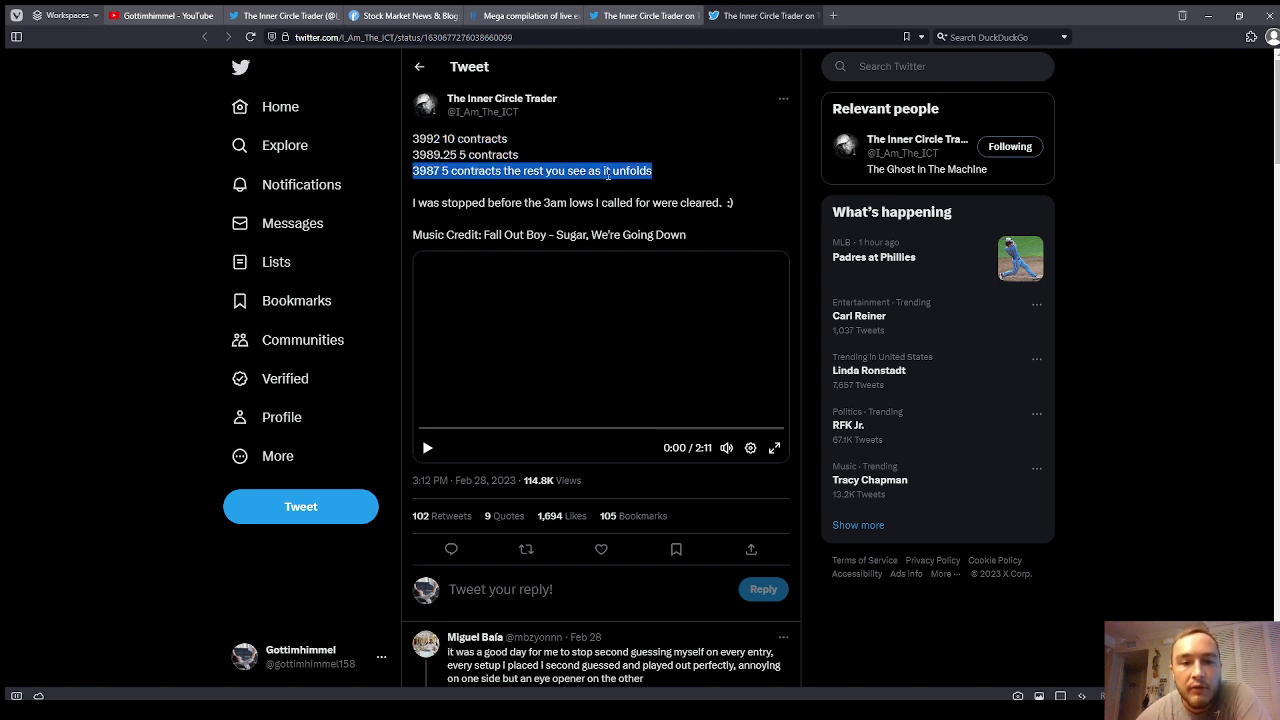
click(587, 172)
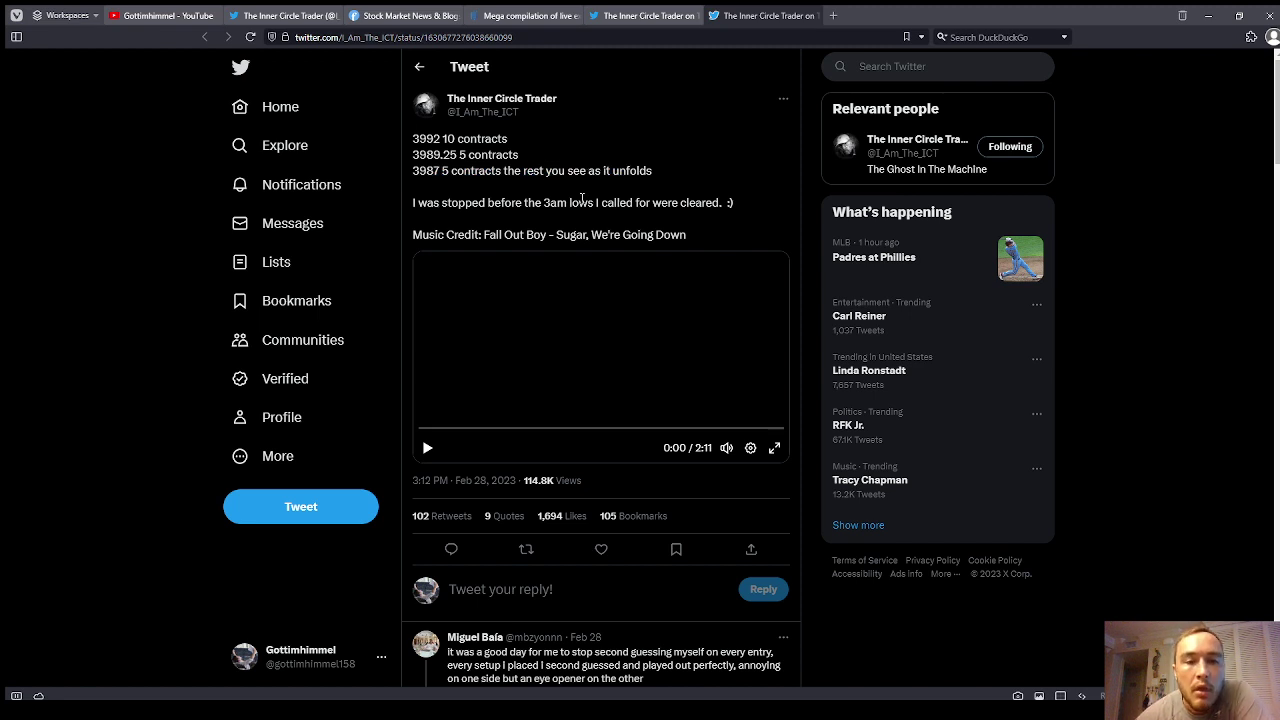
drag(503, 203, 652, 208)
click(668, 208)
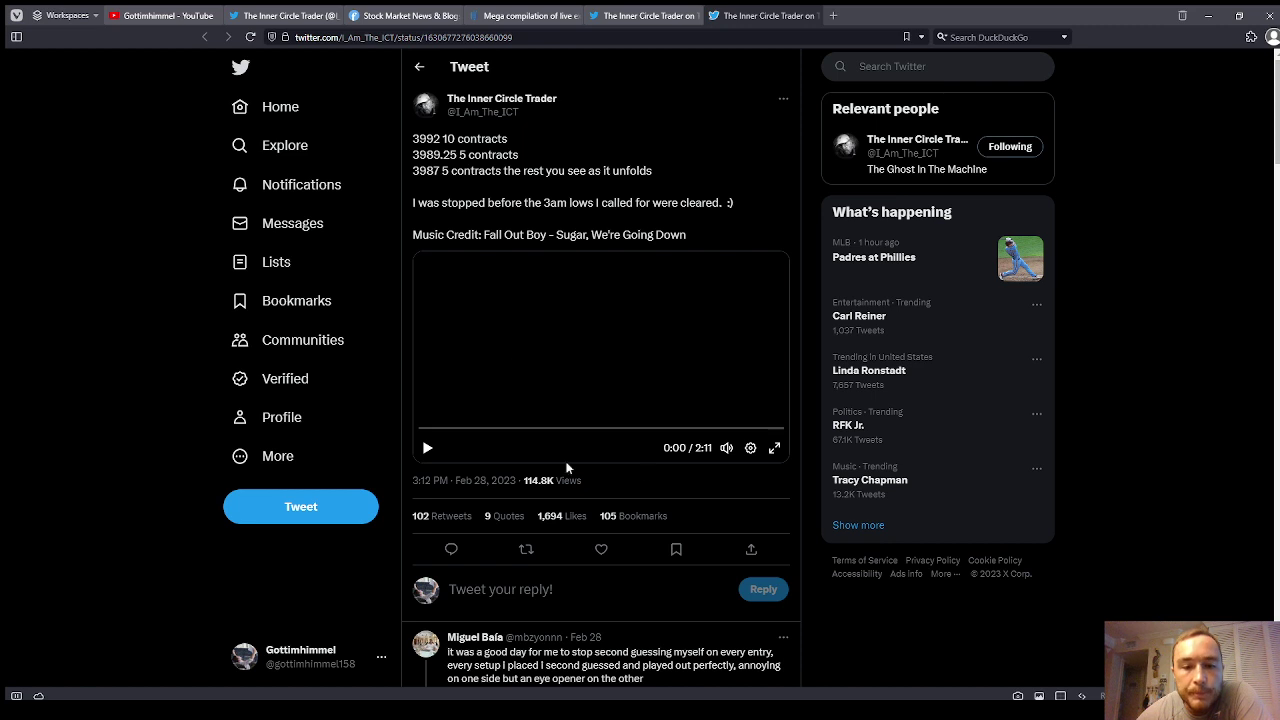
- Play the Feb 28 trade video in full screen, pause it at 0:21 and return to the tweet
click(774, 447)
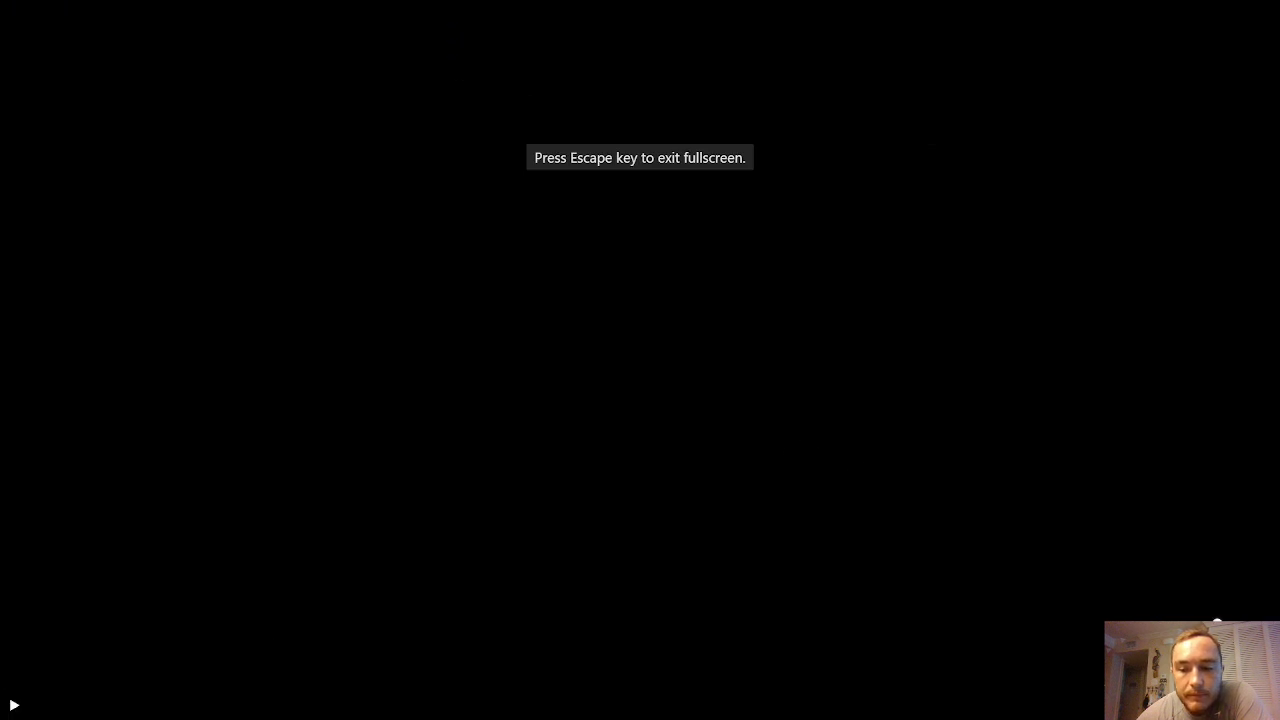
click(14, 706)
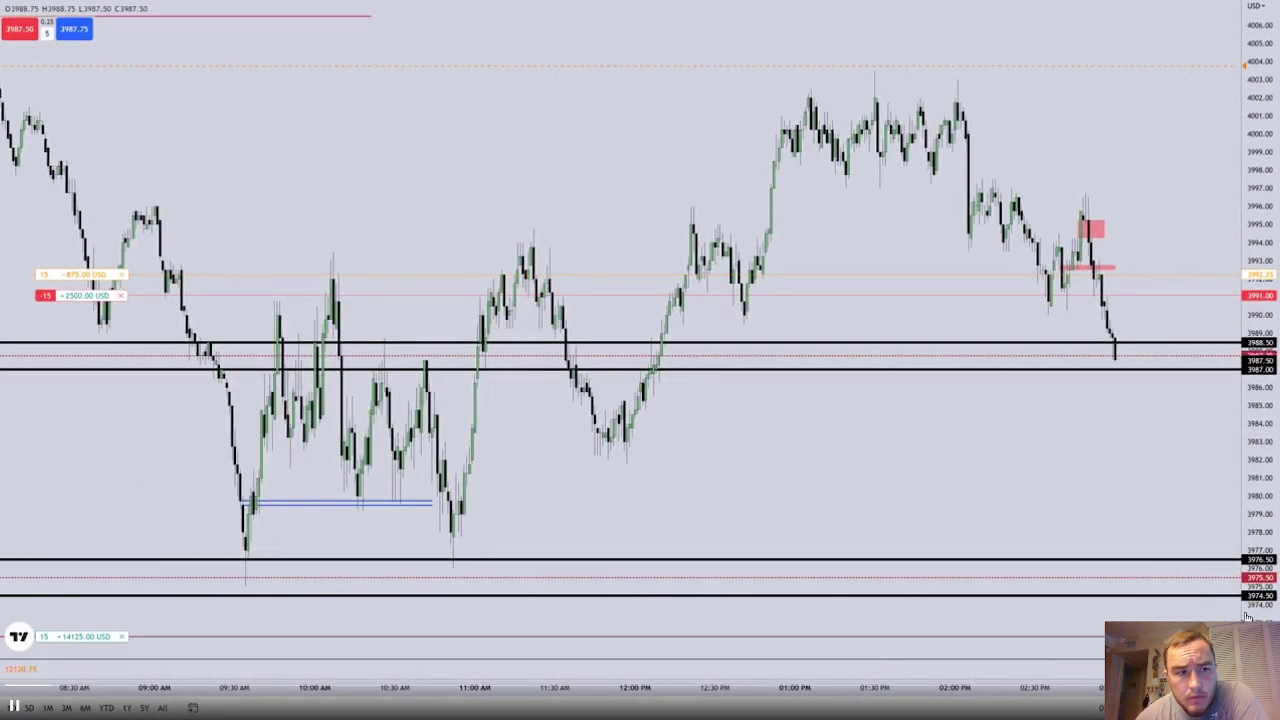
key(shift+Down)
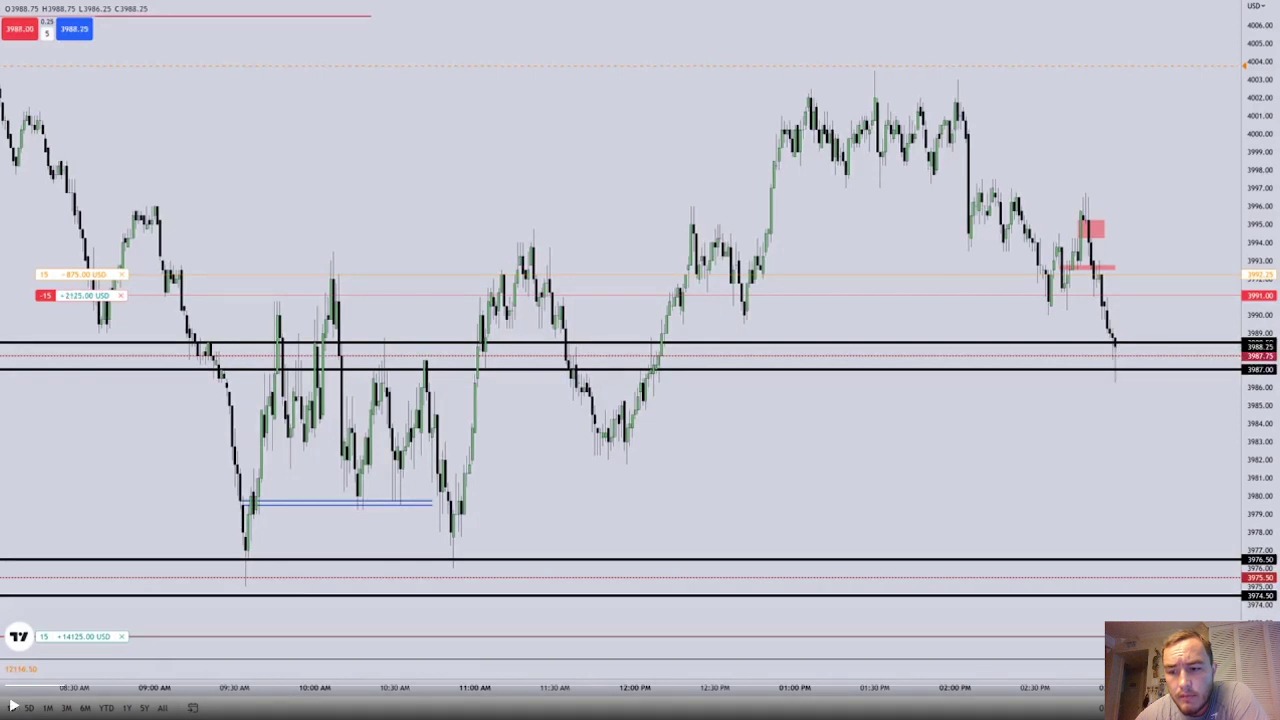
key(shift+Down)
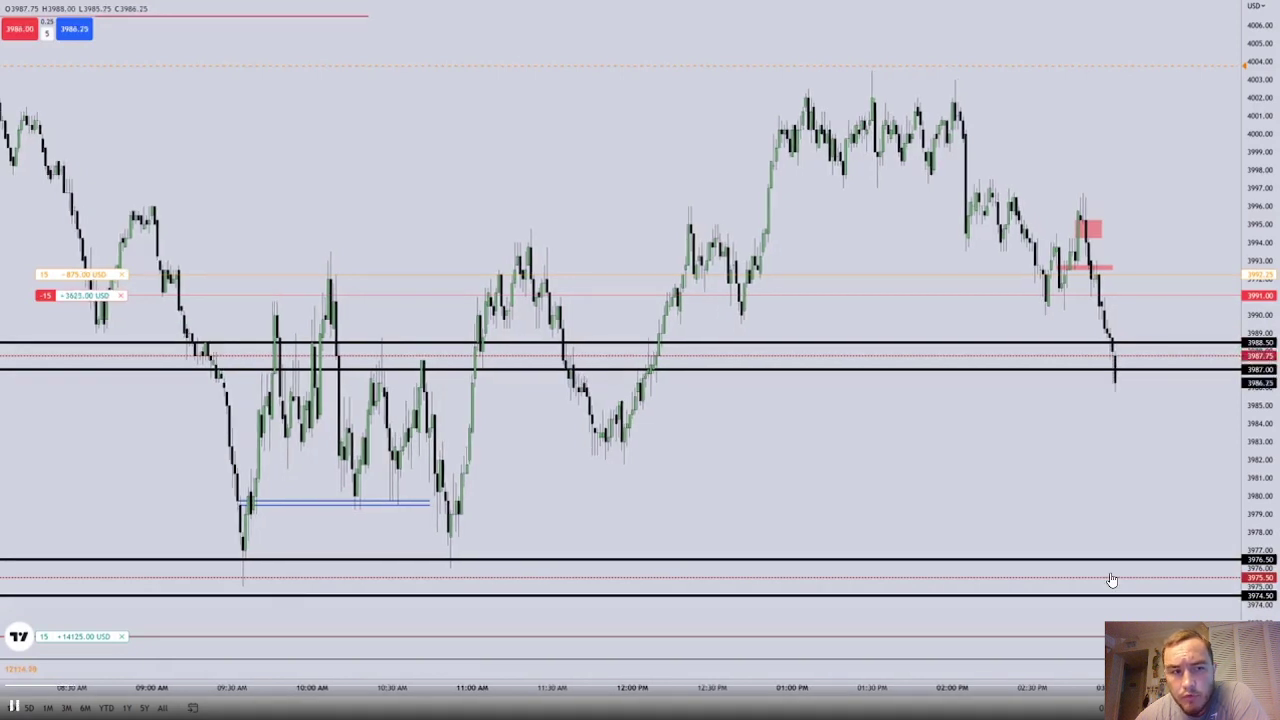
key(alt+a)
key(Return)
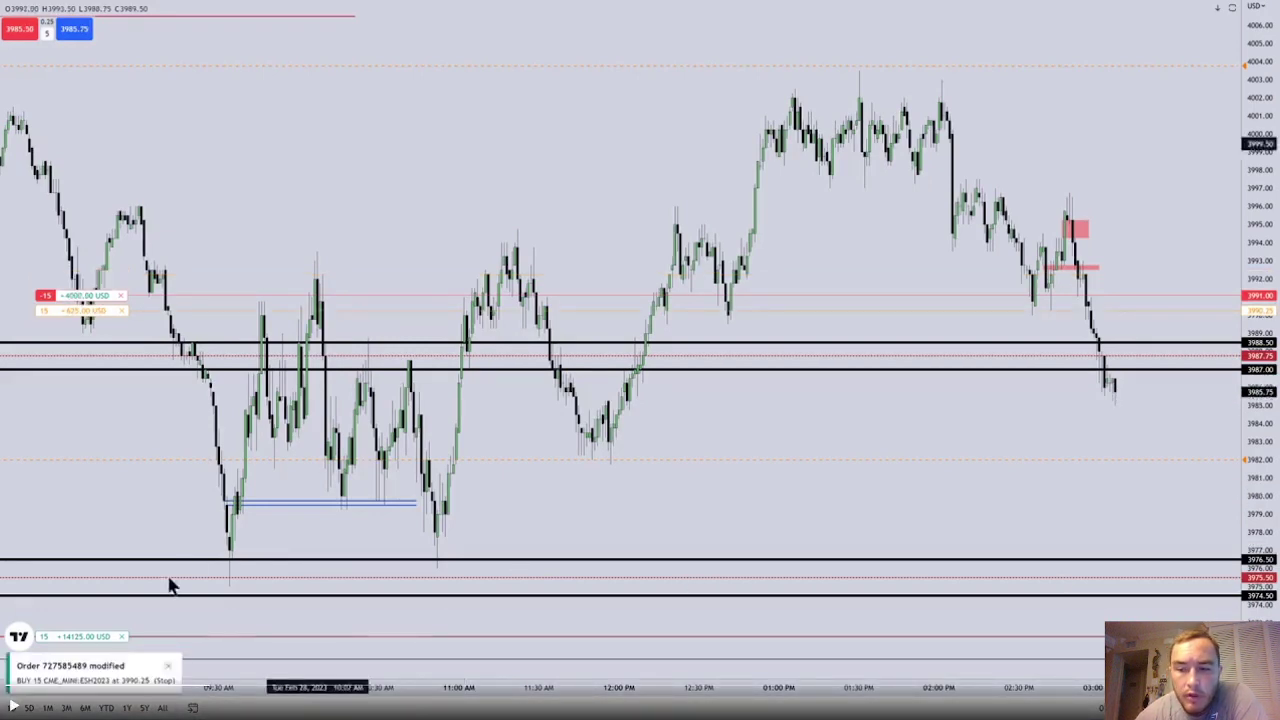
key(space)
key(Escape)
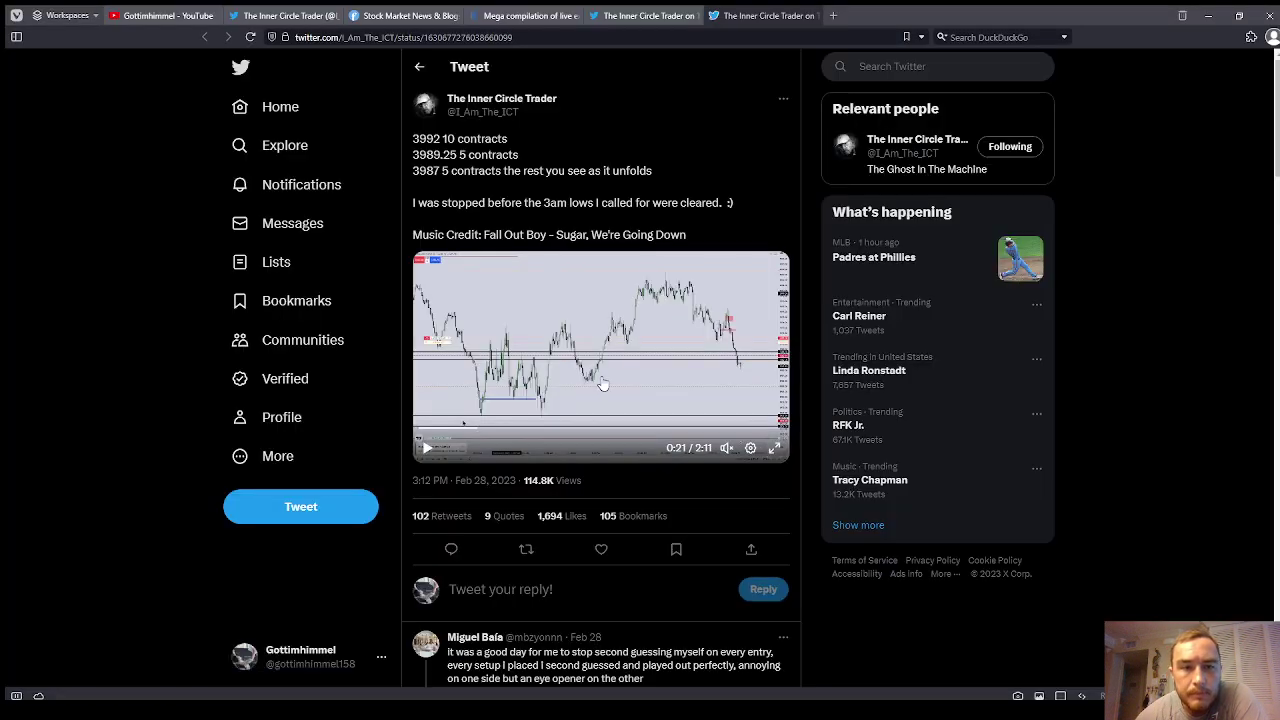
- Continue the Feb 28 trade video in full screen up to 0:35 and return to the tweet
click(775, 447)
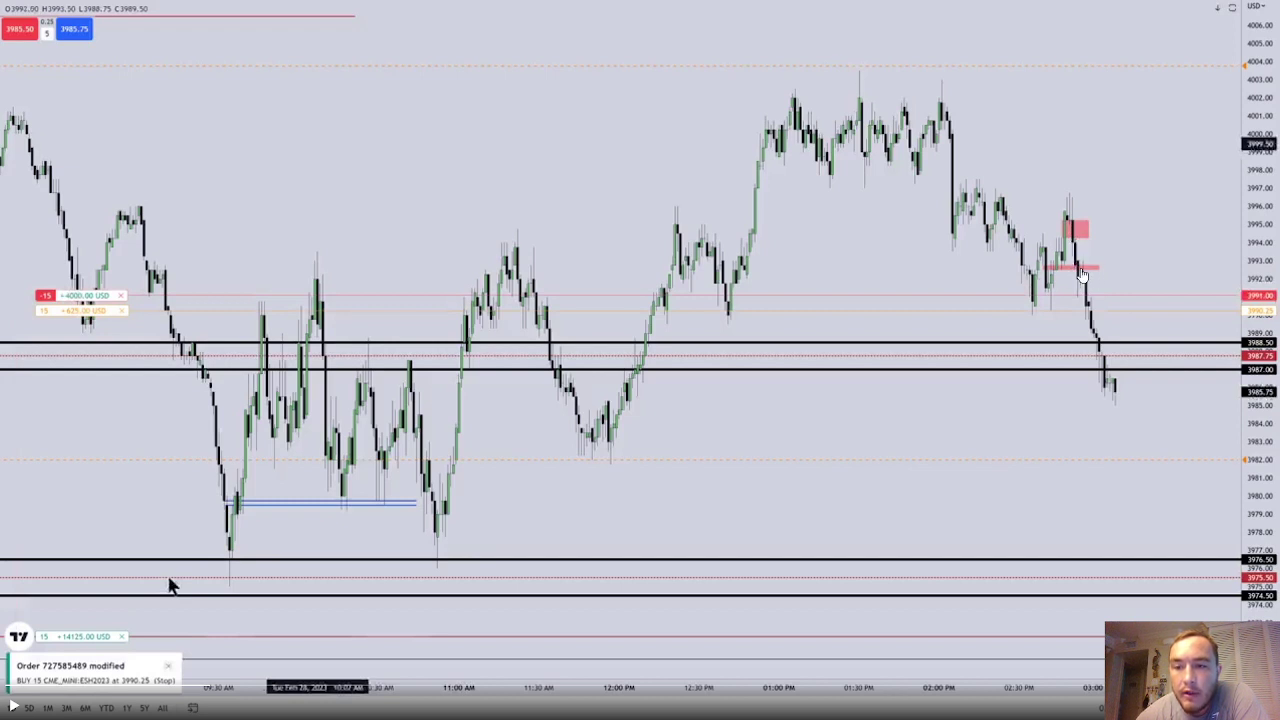
key(shift+Down)
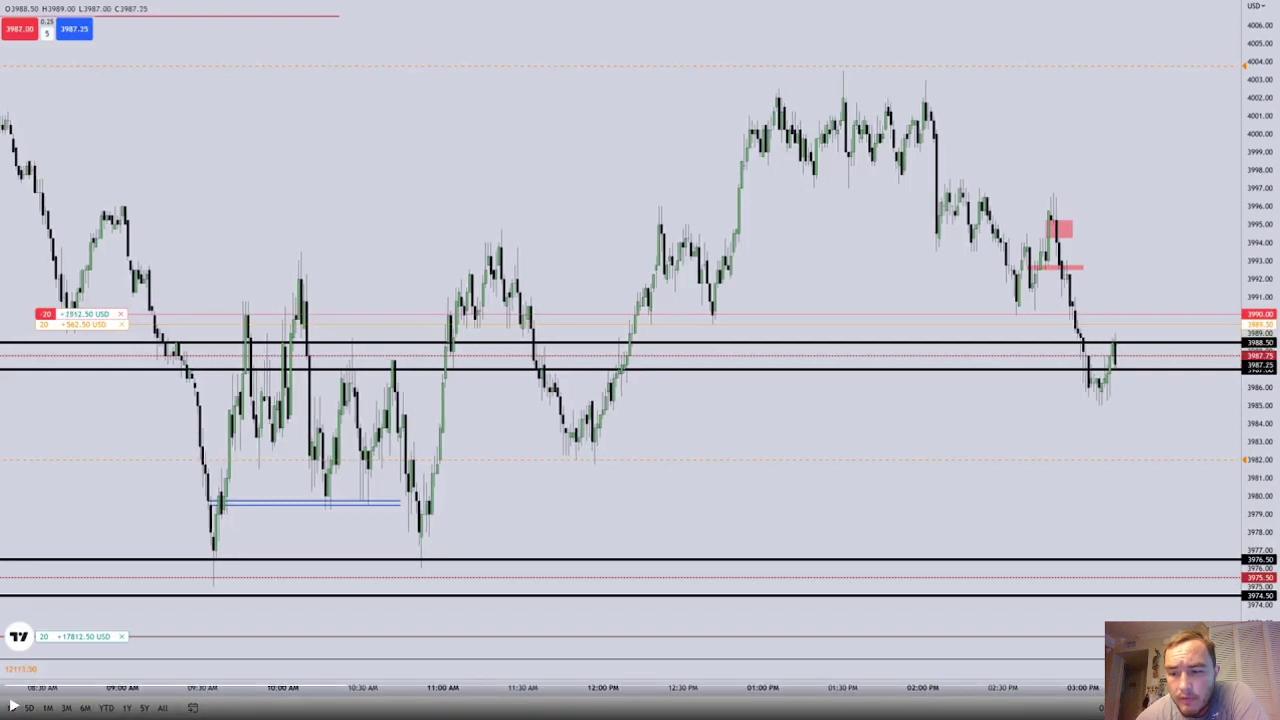
key(Escape)
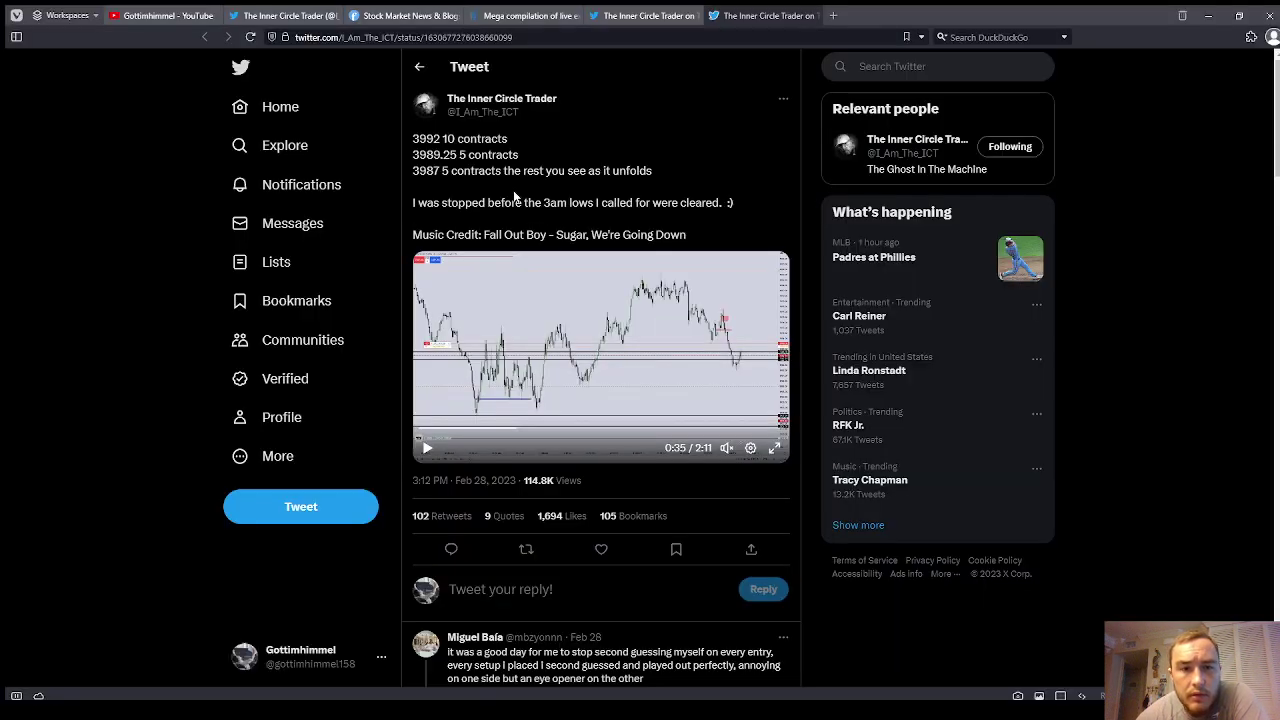
- Watch the rest of the Feb 28 trade video in full screen to its end and return to the tweet
click(774, 448)
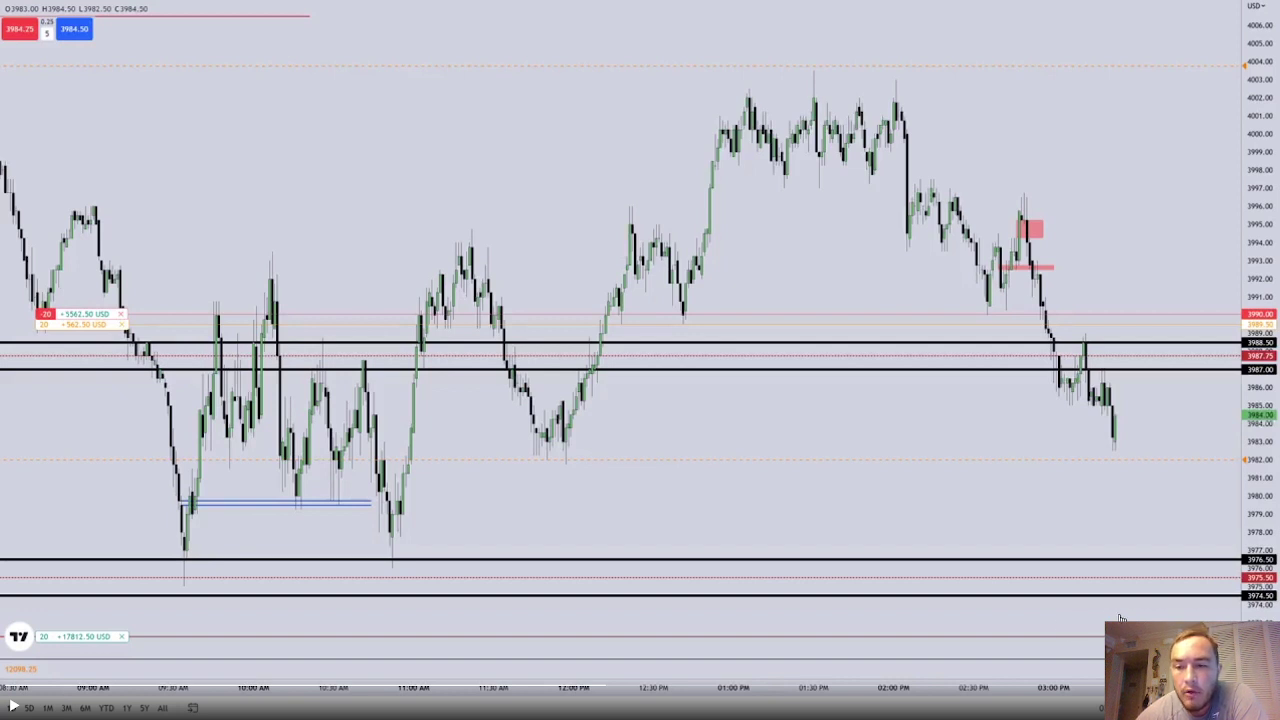
drag(563, 463, 1194, 463)
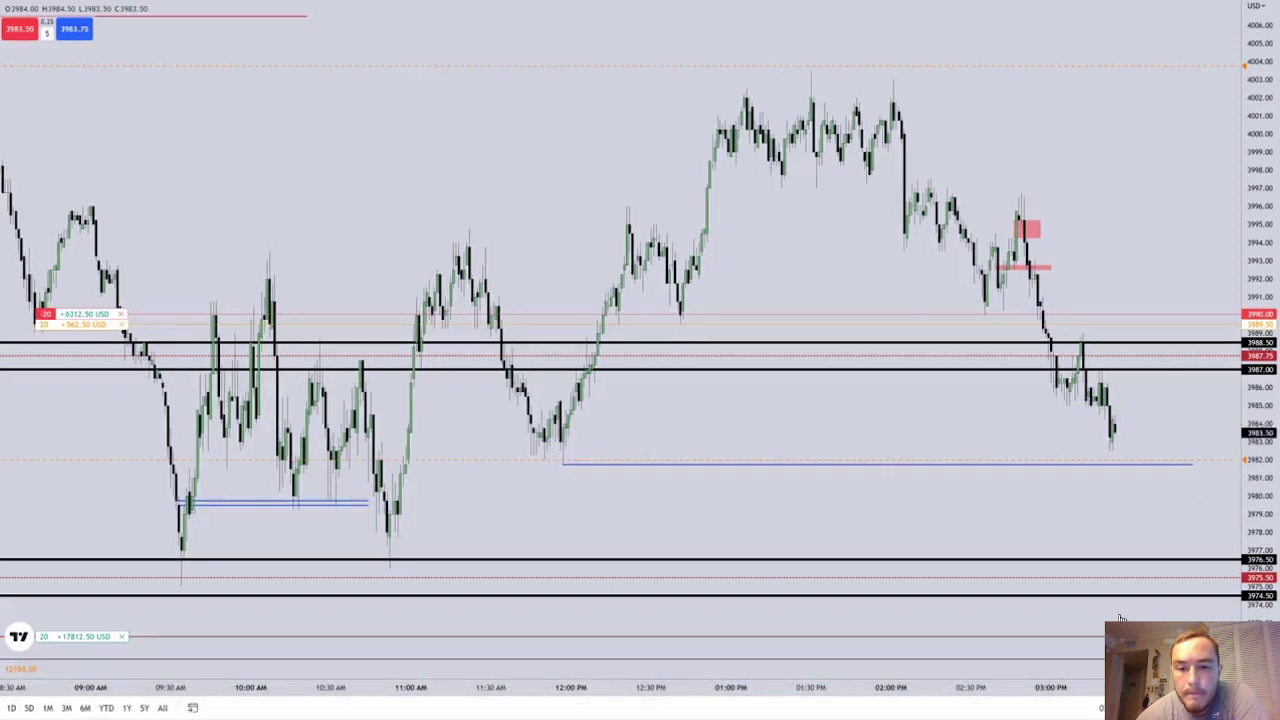
scroll(1265, 228, up, 3)
drag(1265, 228, 1187, 131)
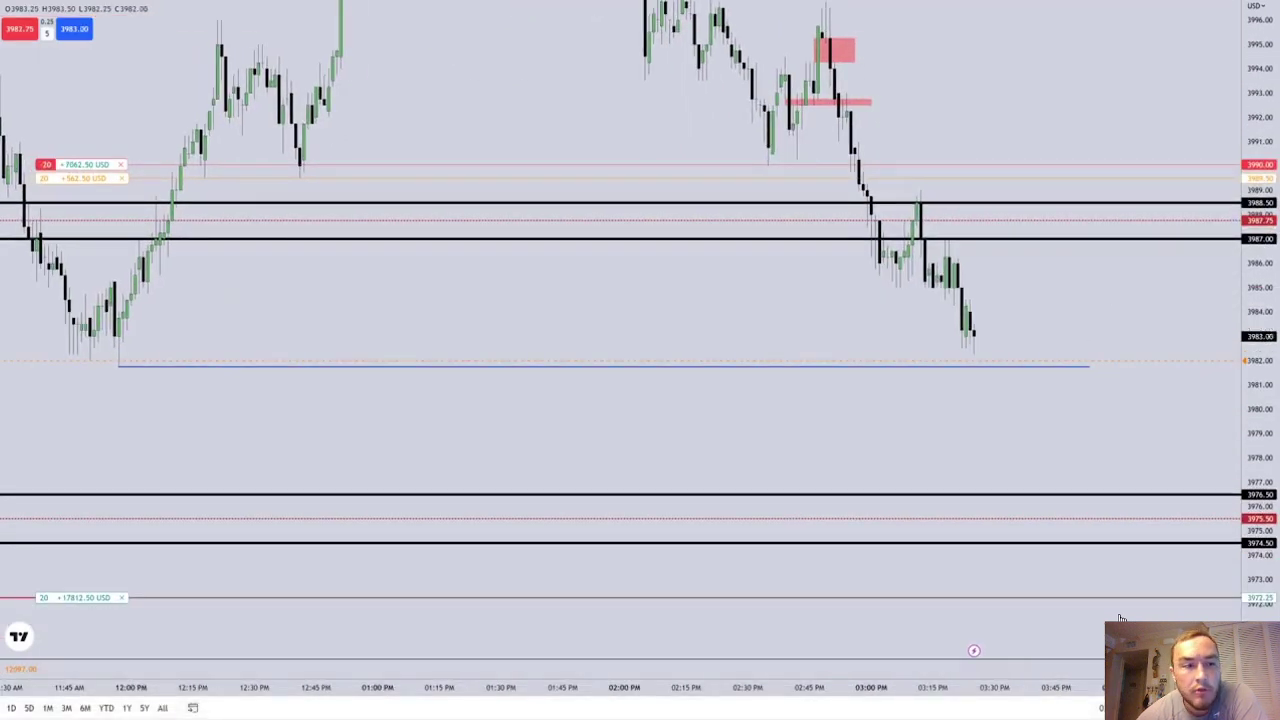
click(744, 418)
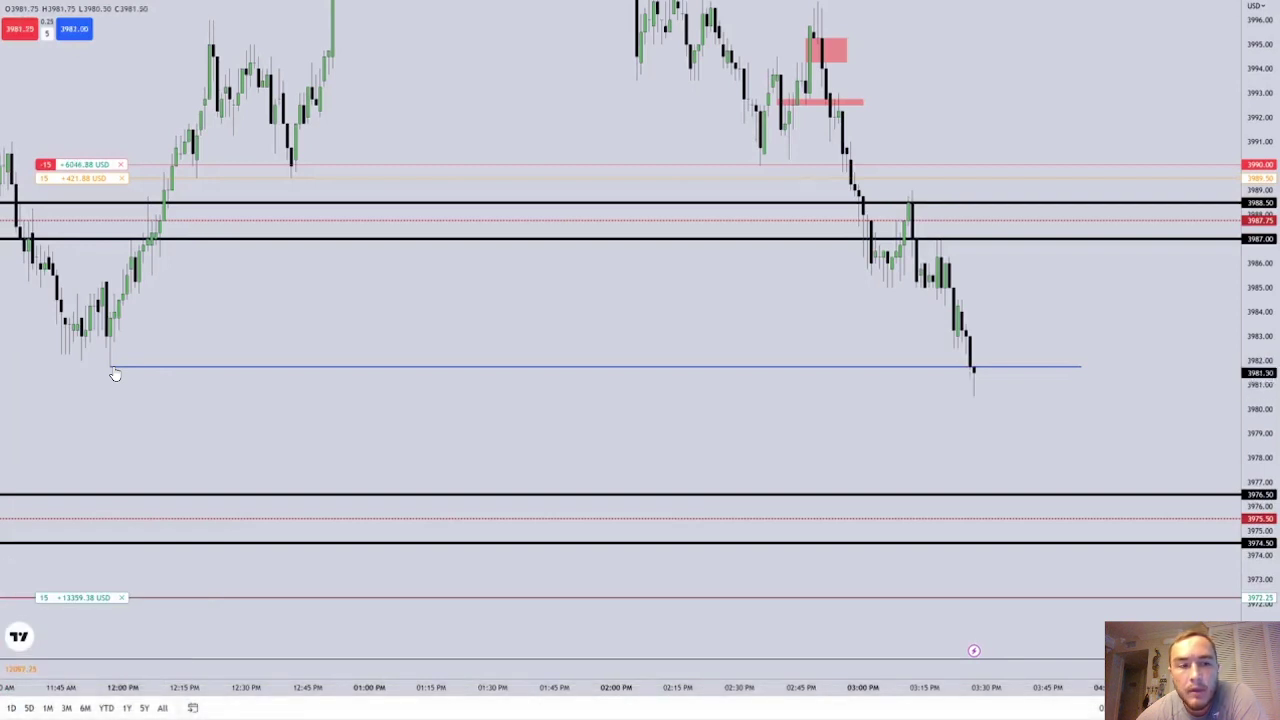
key(shift+Down)
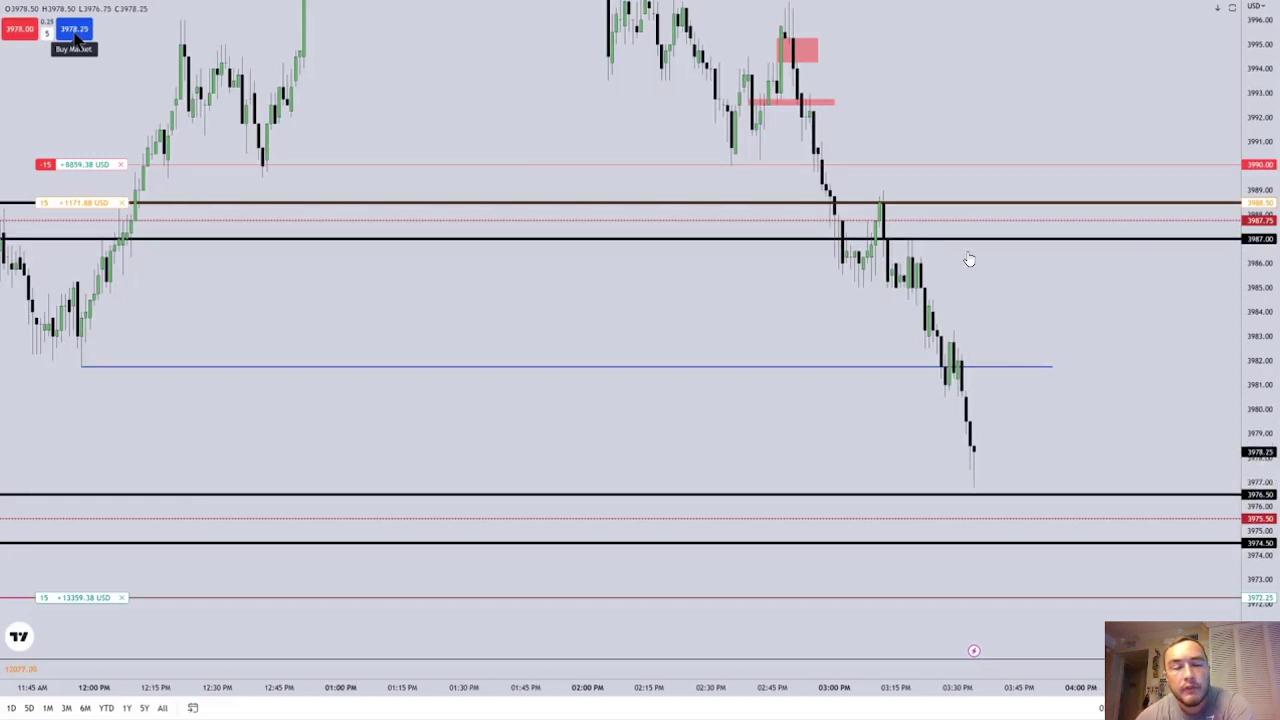
click(75, 35)
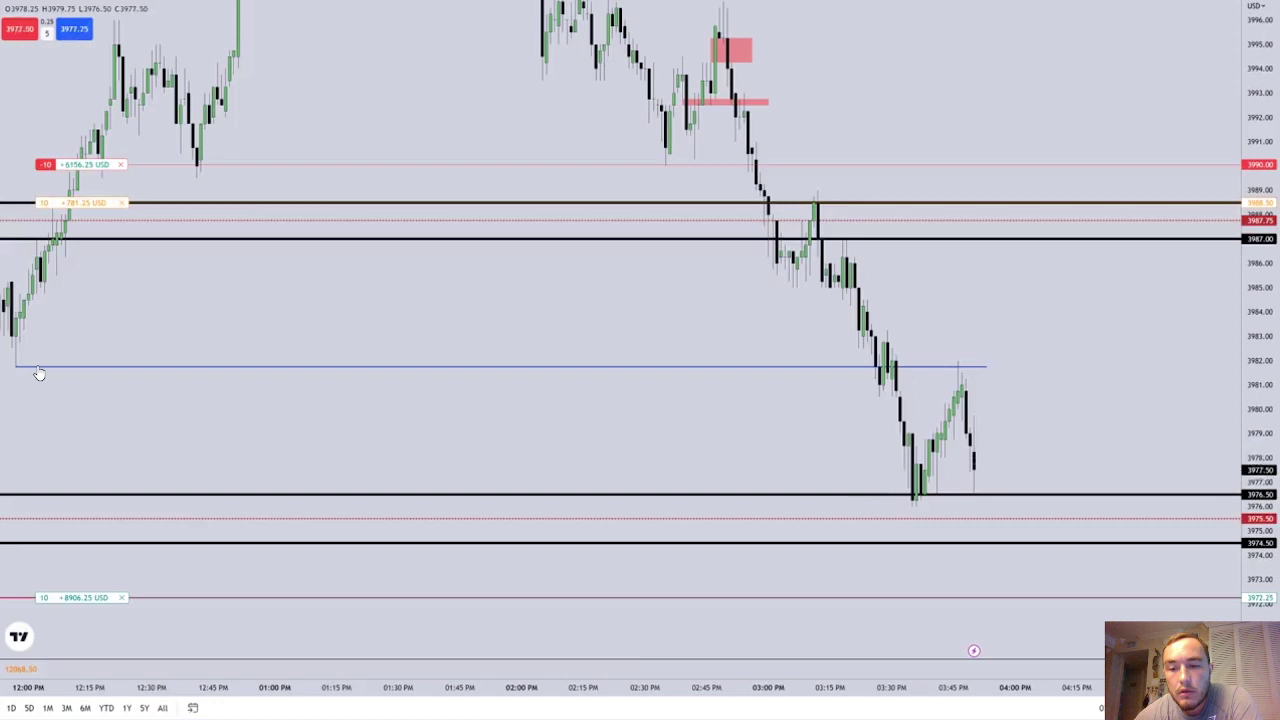
drag(39, 373, 39, 373)
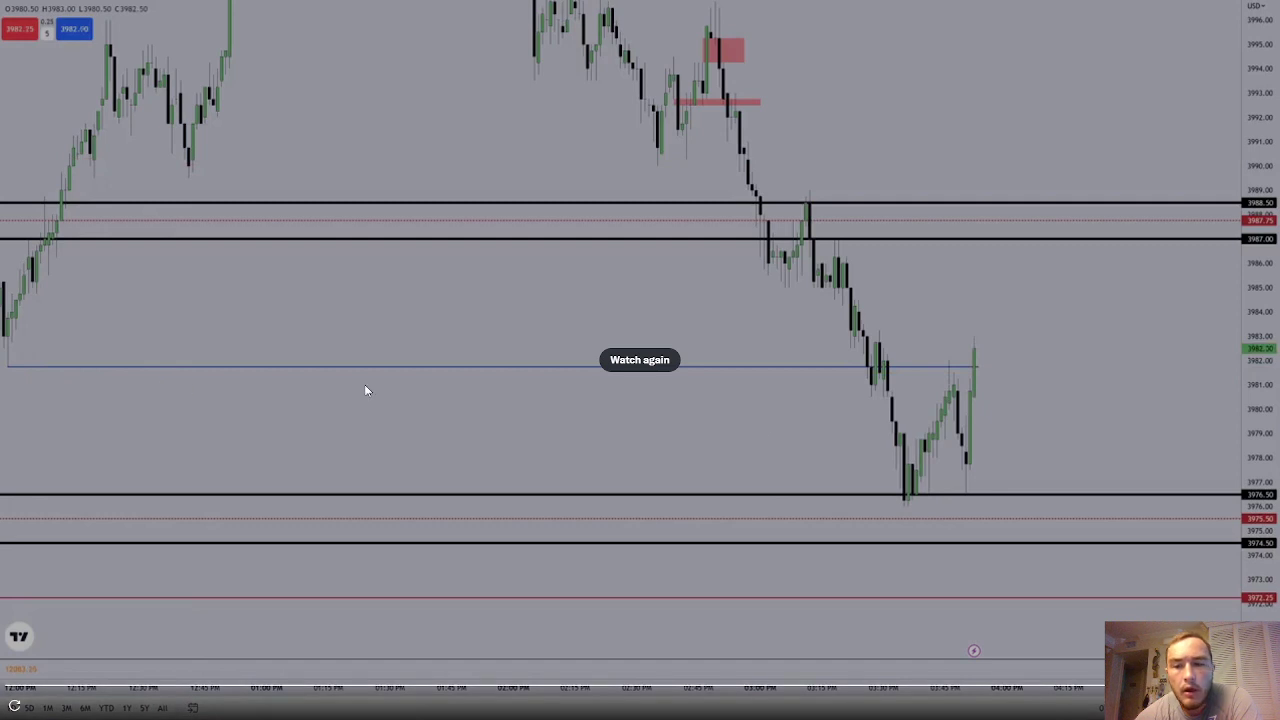
key(Escape)
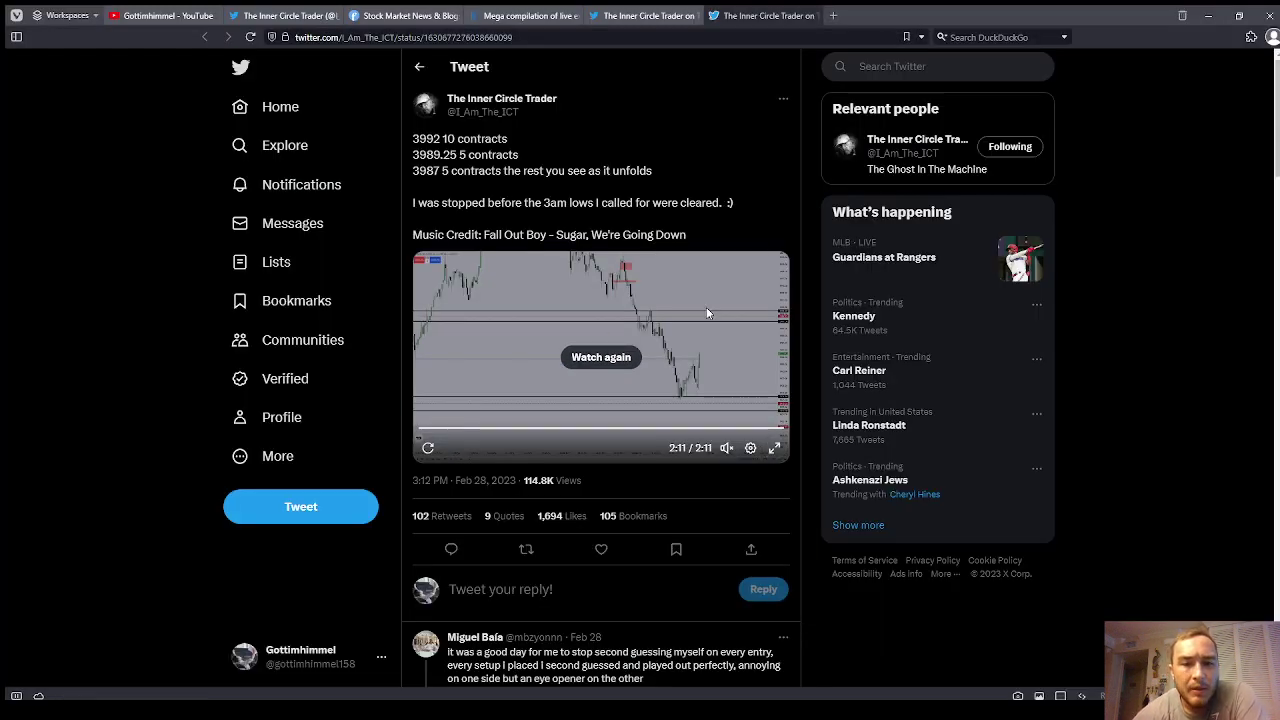
- Rewind the Feb 28 trade video in full screen, review the final drop, and leave full screen with it paused at 1:39
click(774, 448)
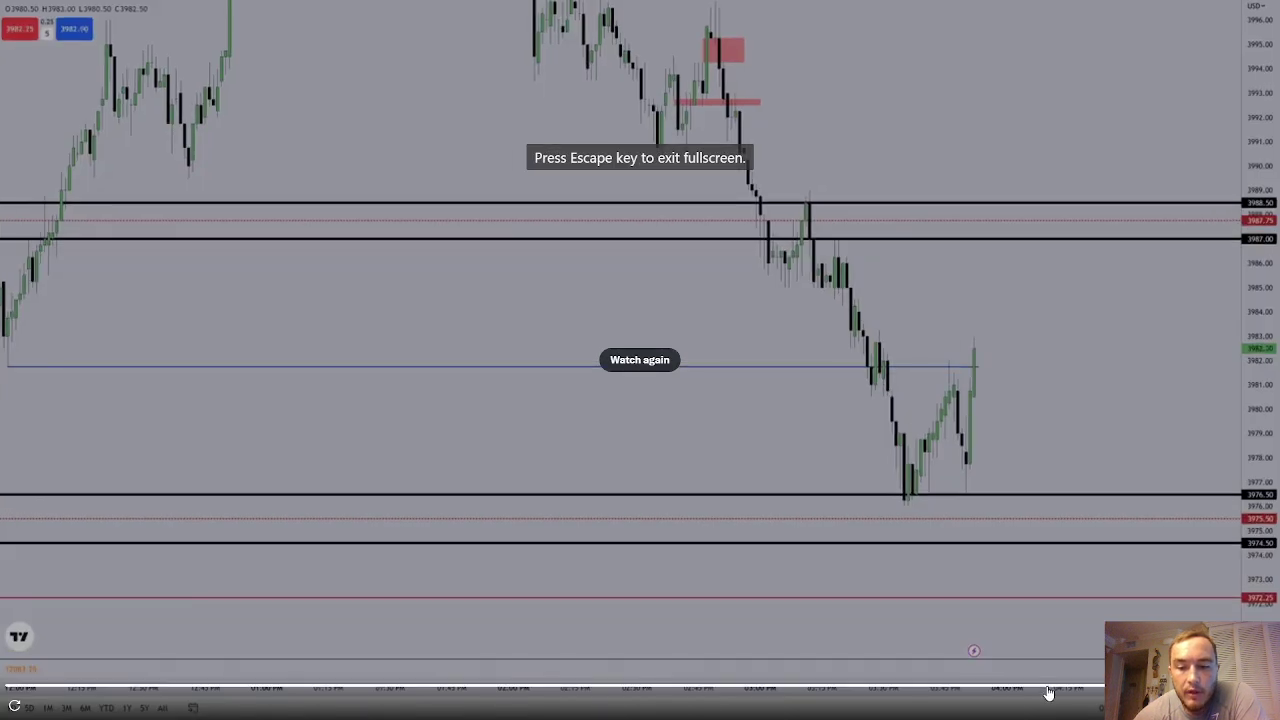
click(1048, 692)
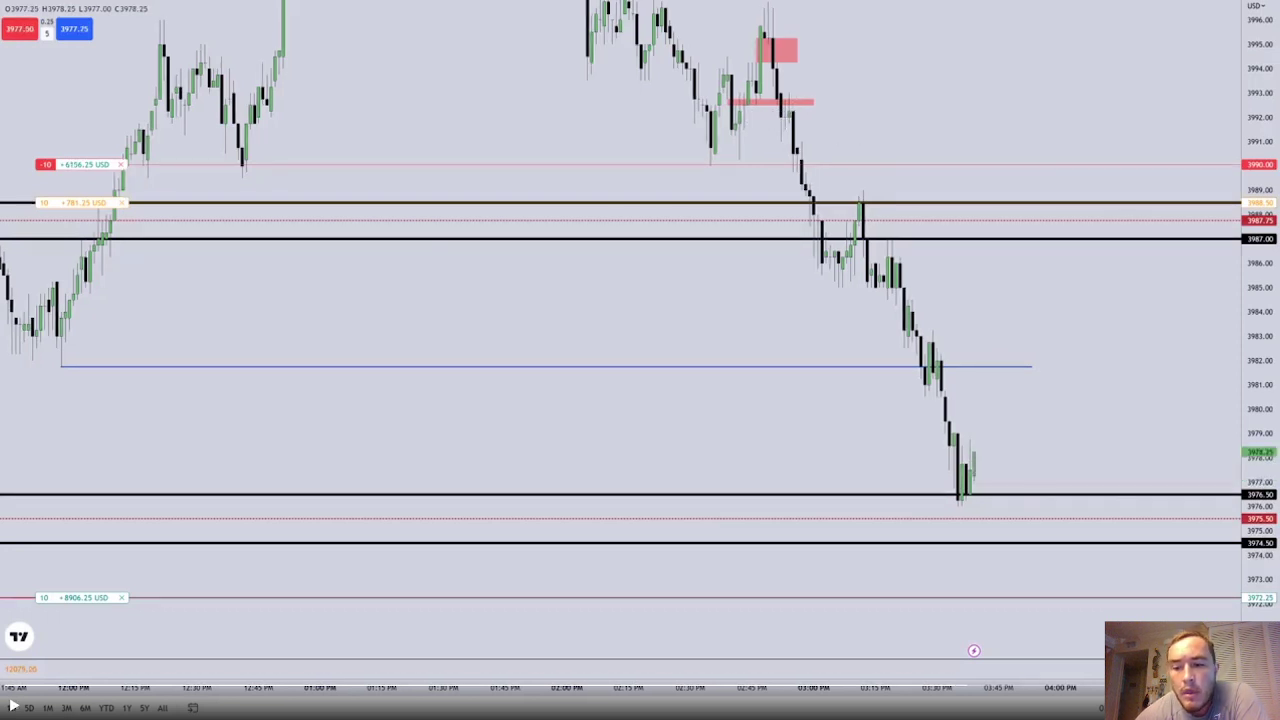
key(Escape)
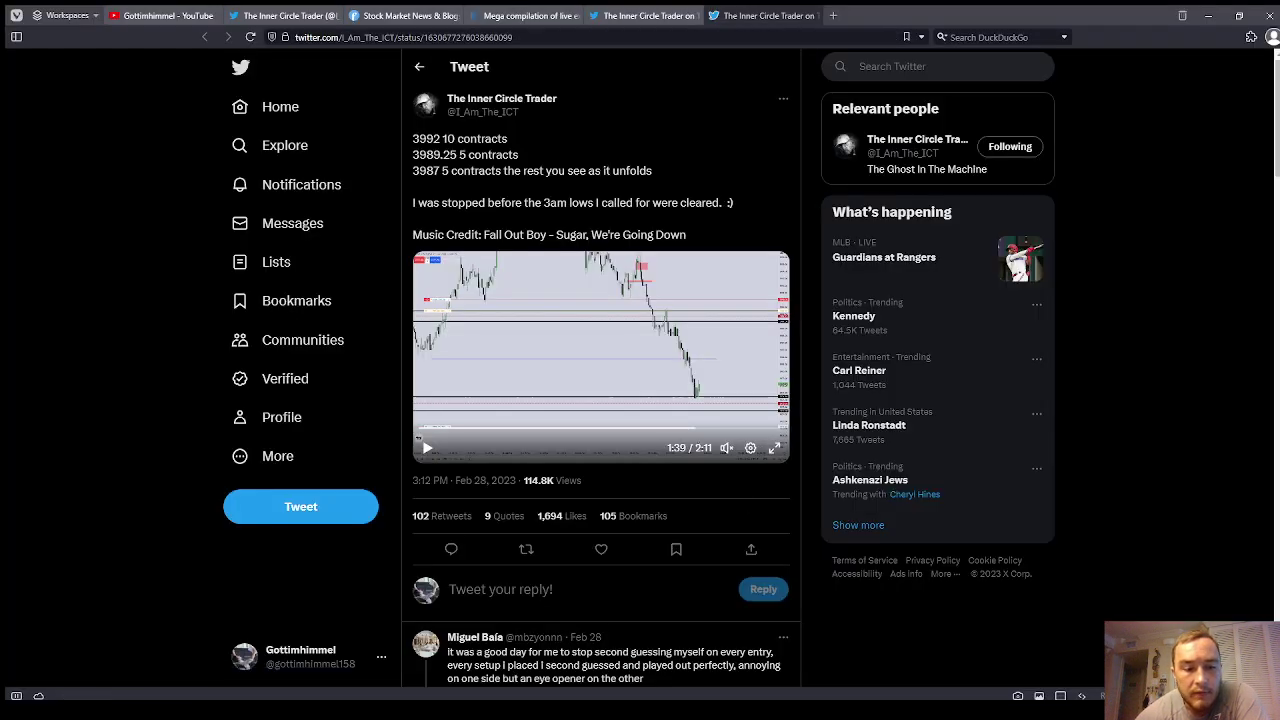
- Compare the Feb 24 tweet with the Feb 28 tweet, glance at the trade compilation thread, and return to the Feb 28 tweet
click(645, 15)
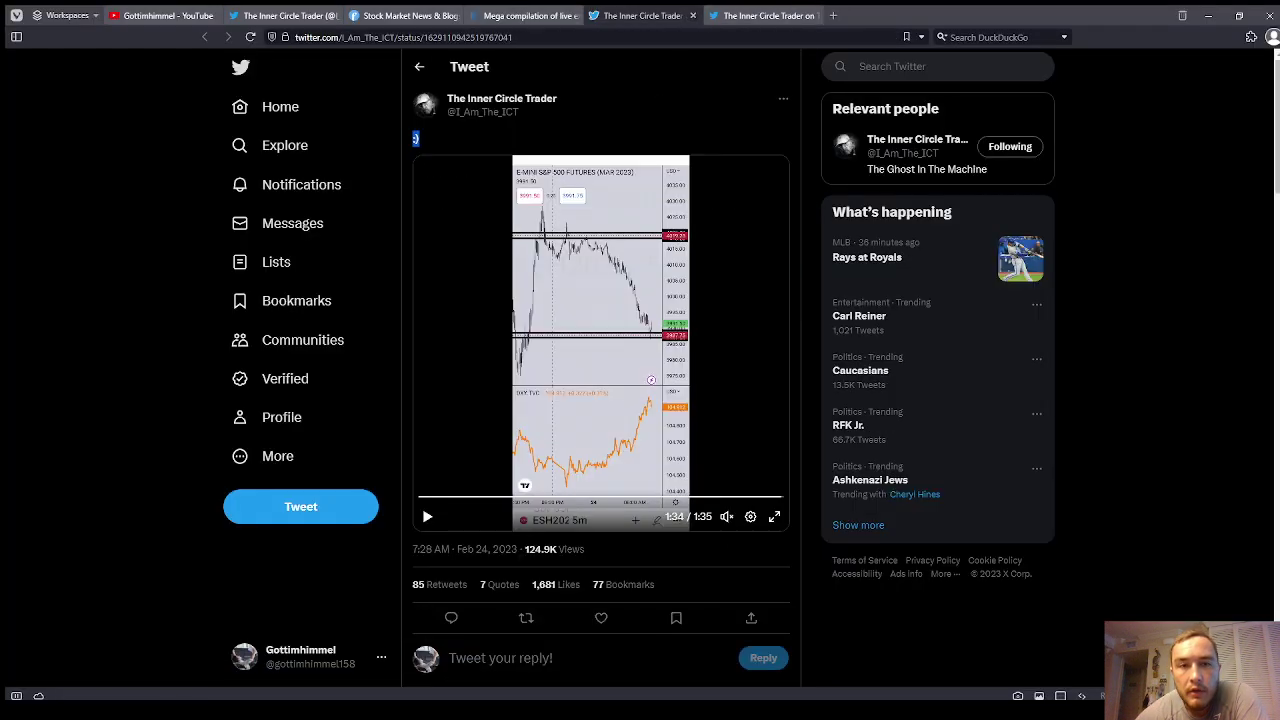
click(530, 15)
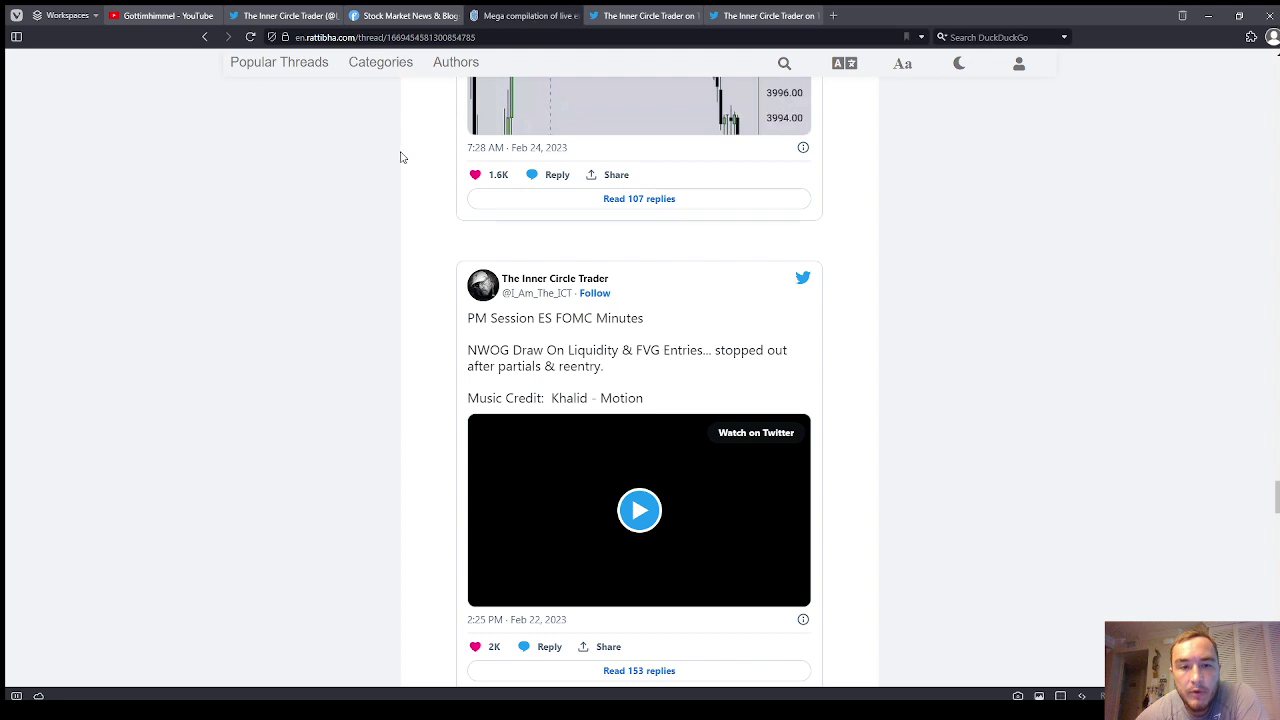
click(752, 15)
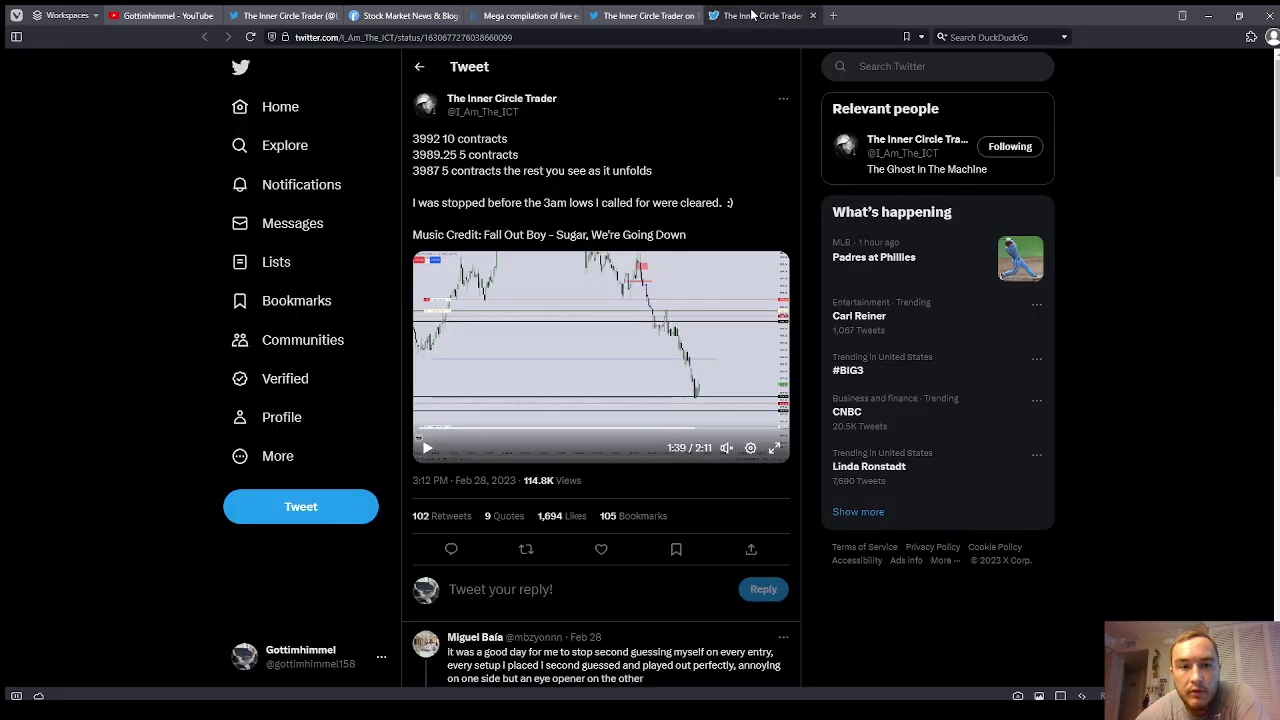
drag(752, 15, 628, 20)
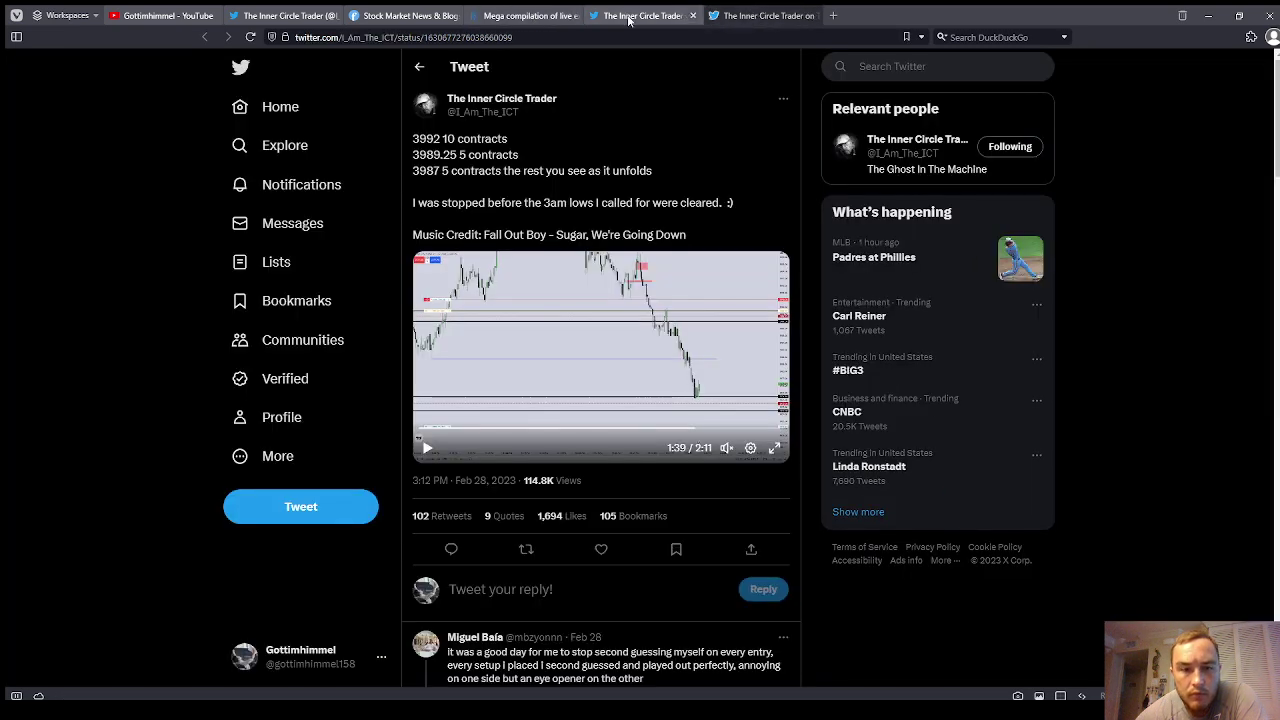
click(643, 17)
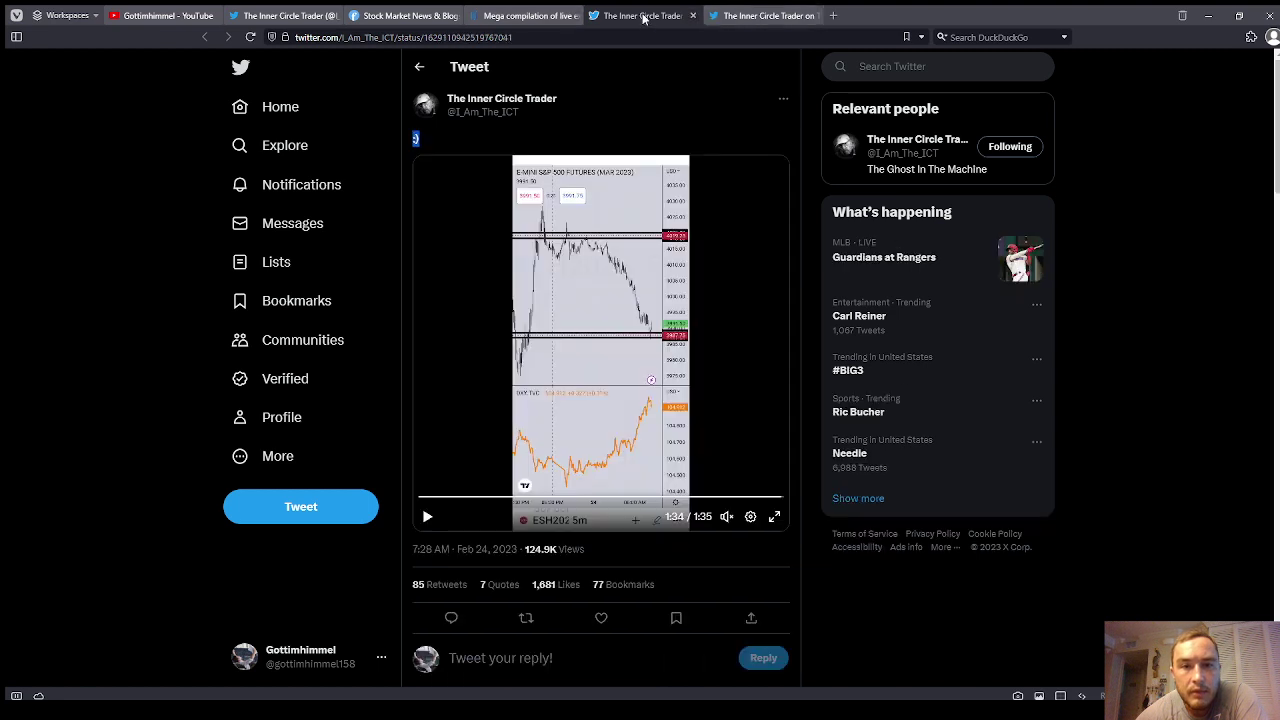
click(758, 16)
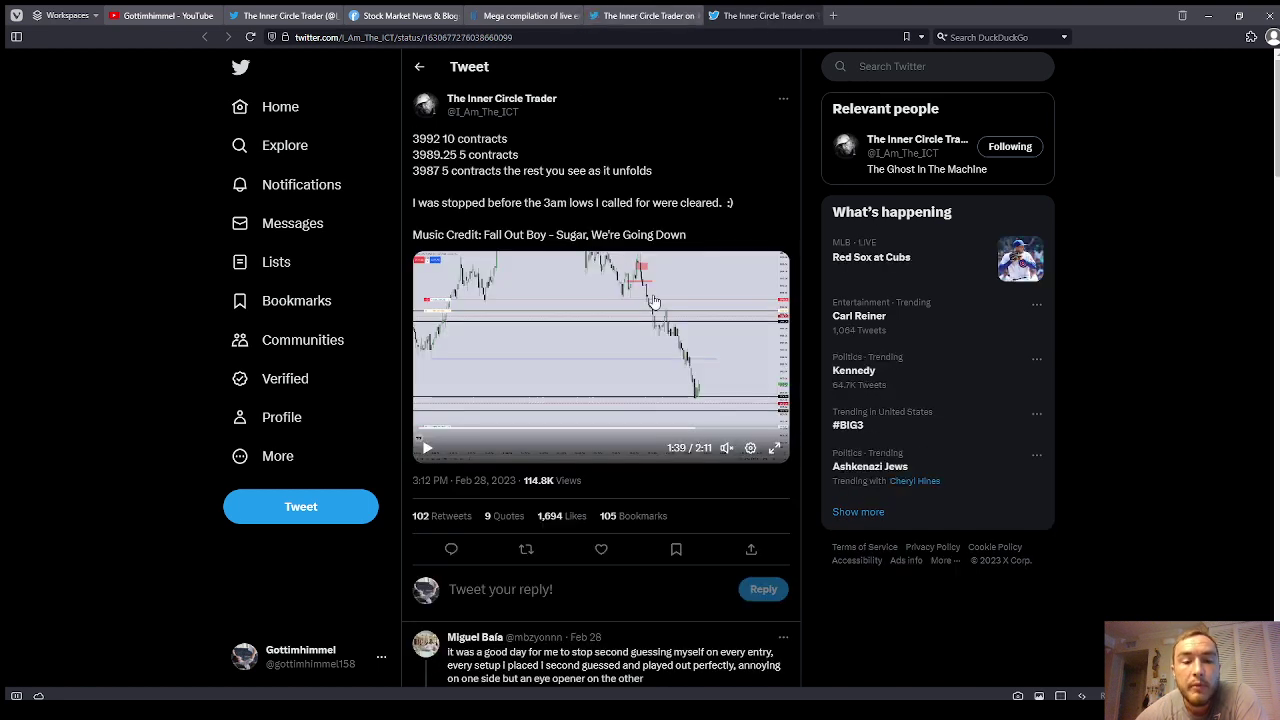